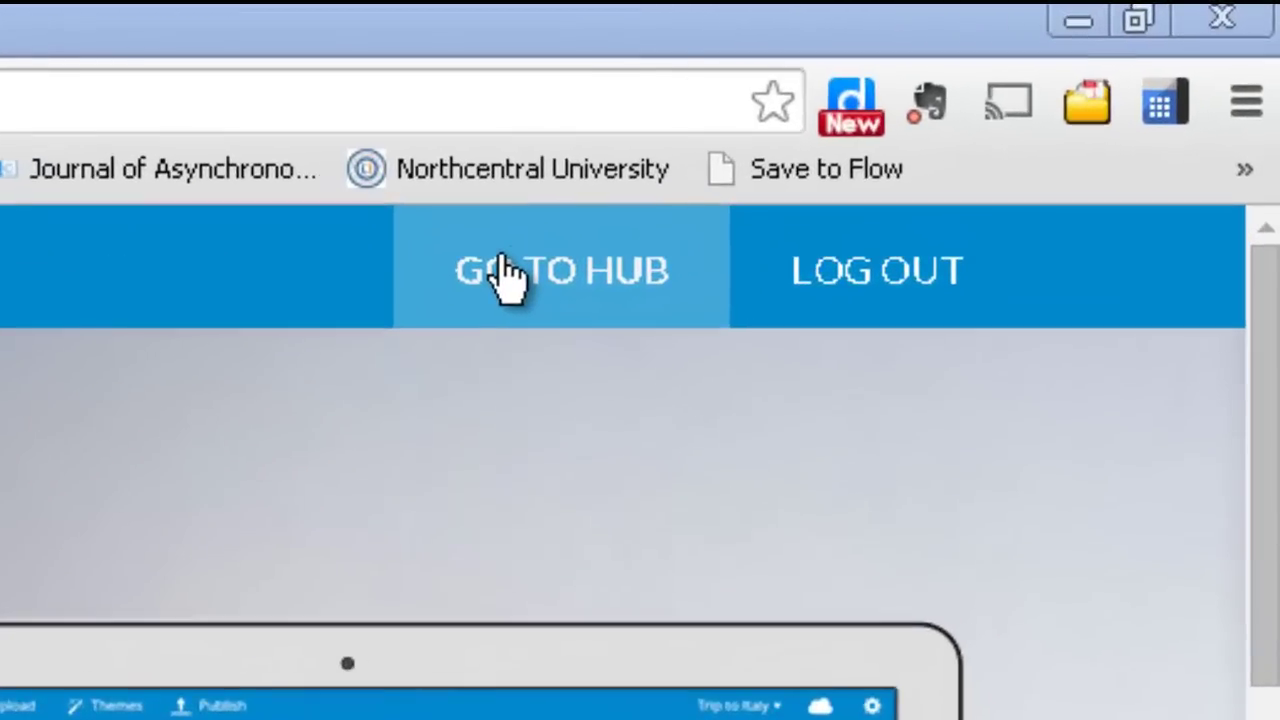
- From the WeVideo hub, review the Quick Links and start a new untitled video project
{"action": "left_click", "coordinate": [507, 265]}
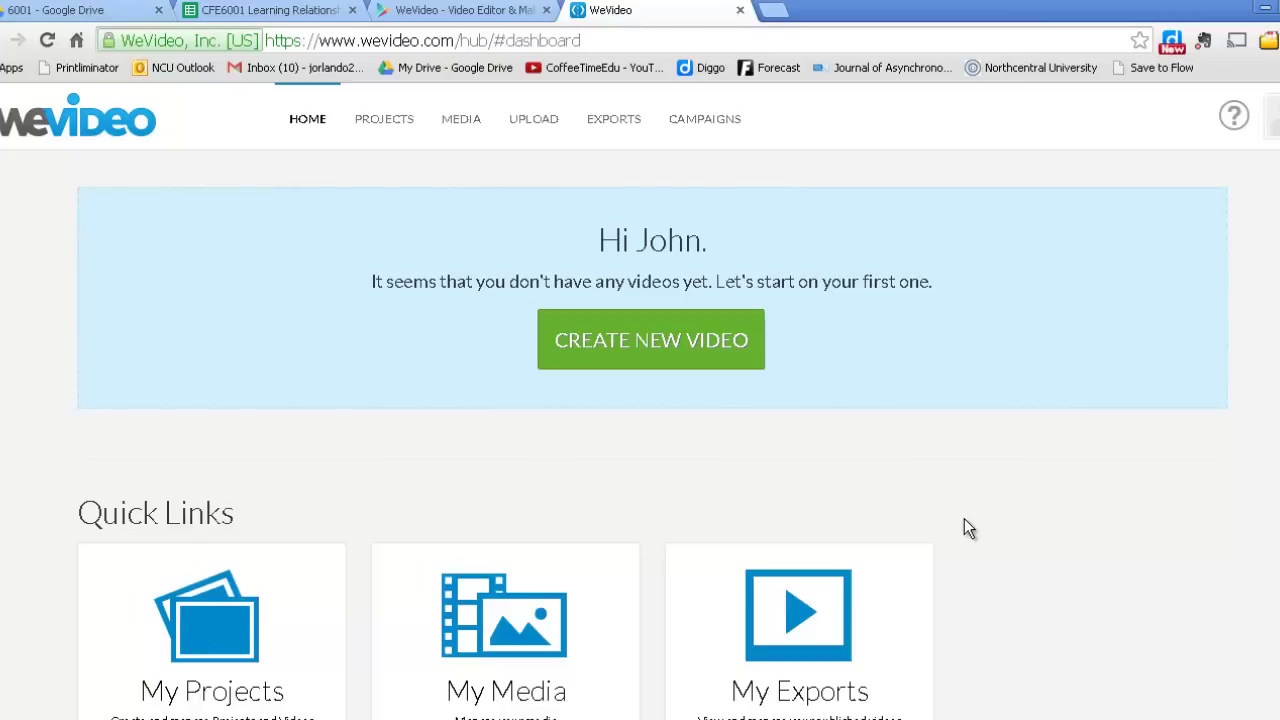
{"action": "scroll", "coordinate": [964, 530], "scroll_direction": "down", "scroll_amount": 1}
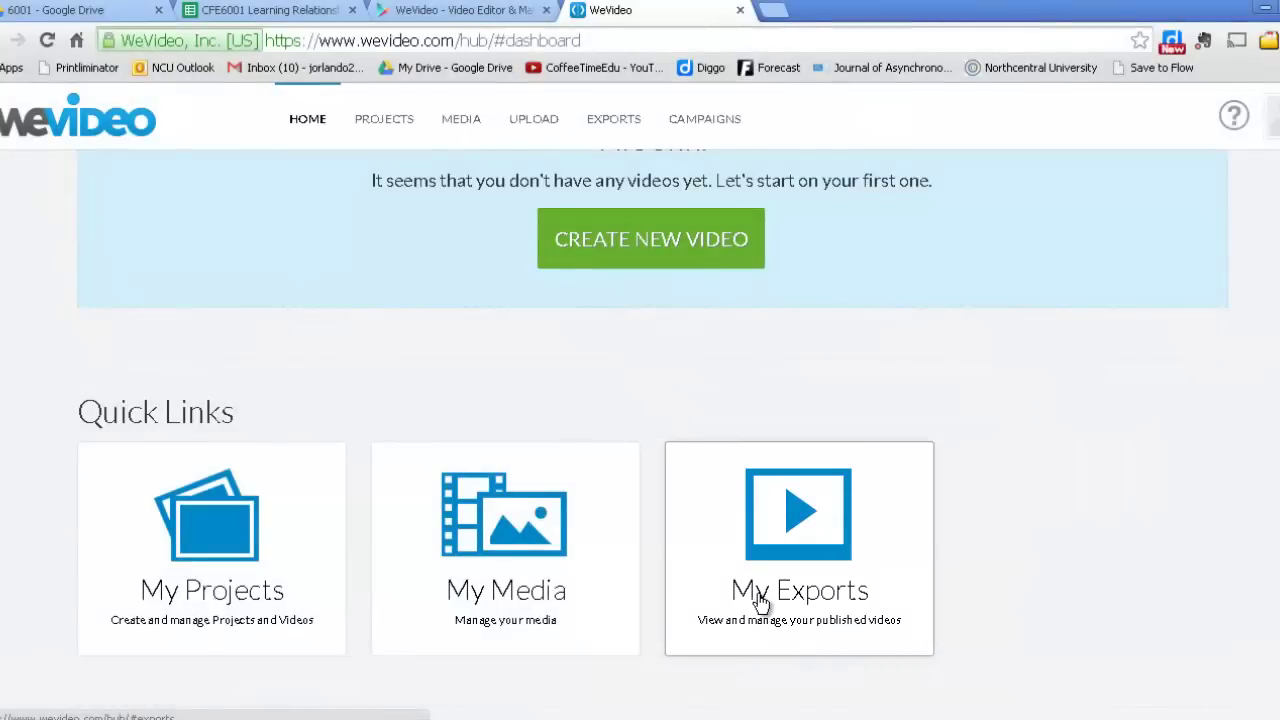
{"action": "scroll", "coordinate": [740, 520], "scroll_direction": "up", "scroll_amount": 1}
{"action": "left_click", "coordinate": [686, 351]}
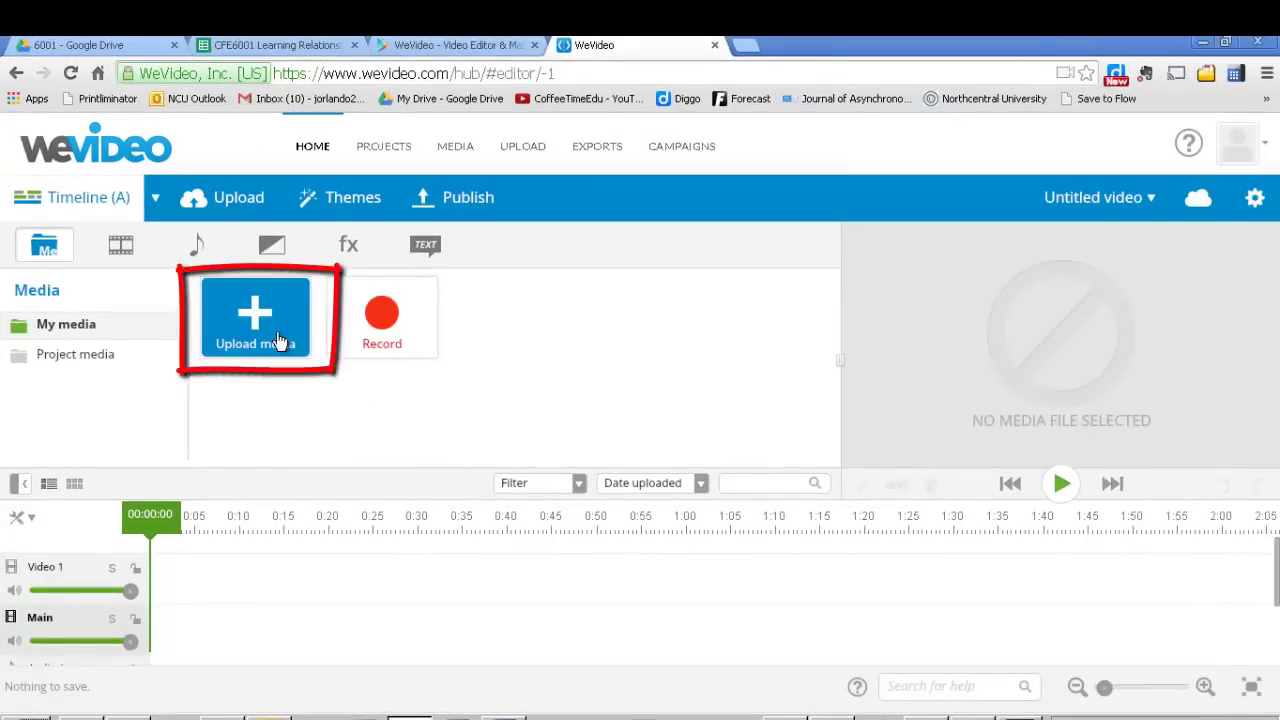
- Upload the five JPG images, including Actor 1 and Ancherman, to the media library
{"action": "left_click", "coordinate": [268, 322]}
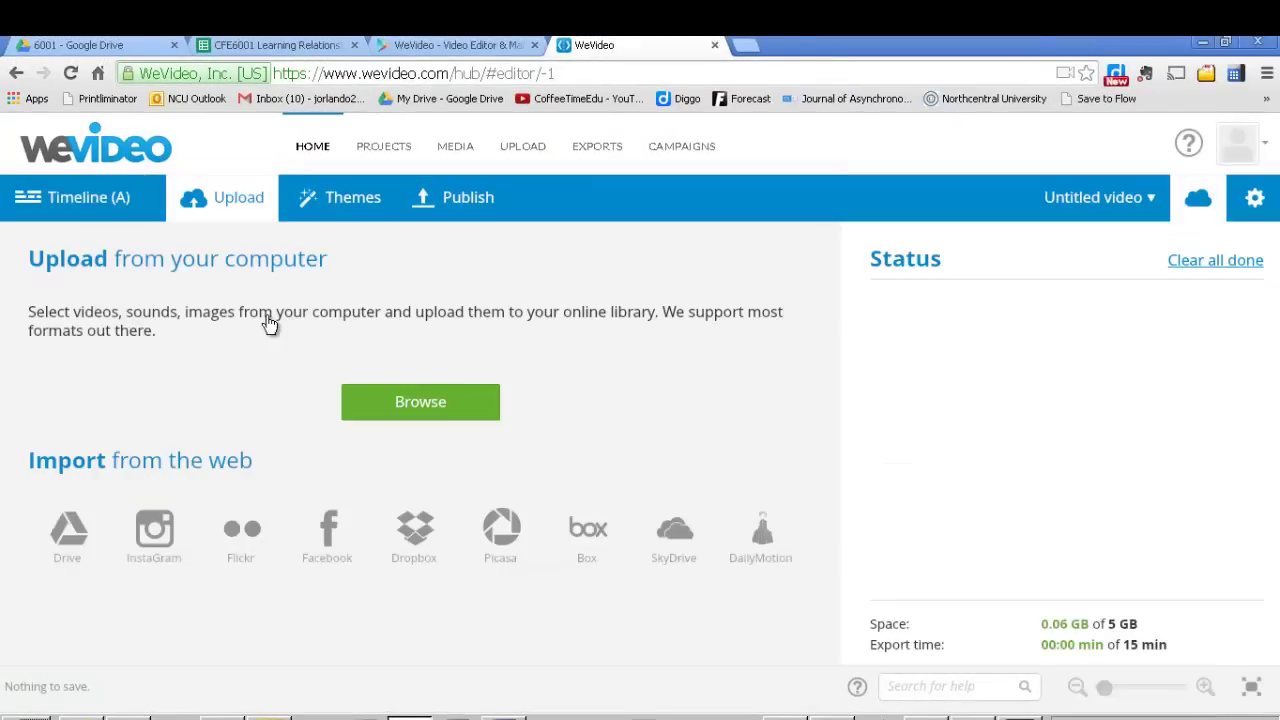
{"action": "left_click", "coordinate": [392, 401]}
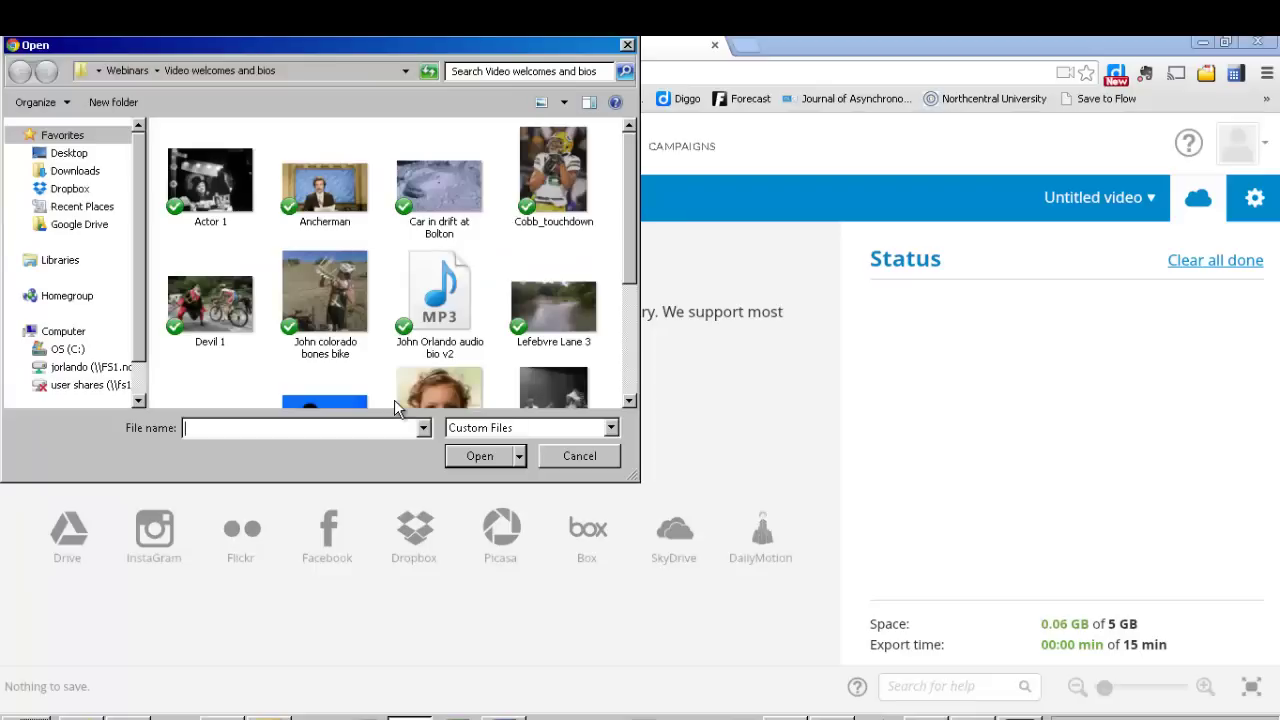
{"action": "left_click", "coordinate": [223, 172]}
{"action": "left_click", "coordinate": [345, 198], "text": "ctrl"}
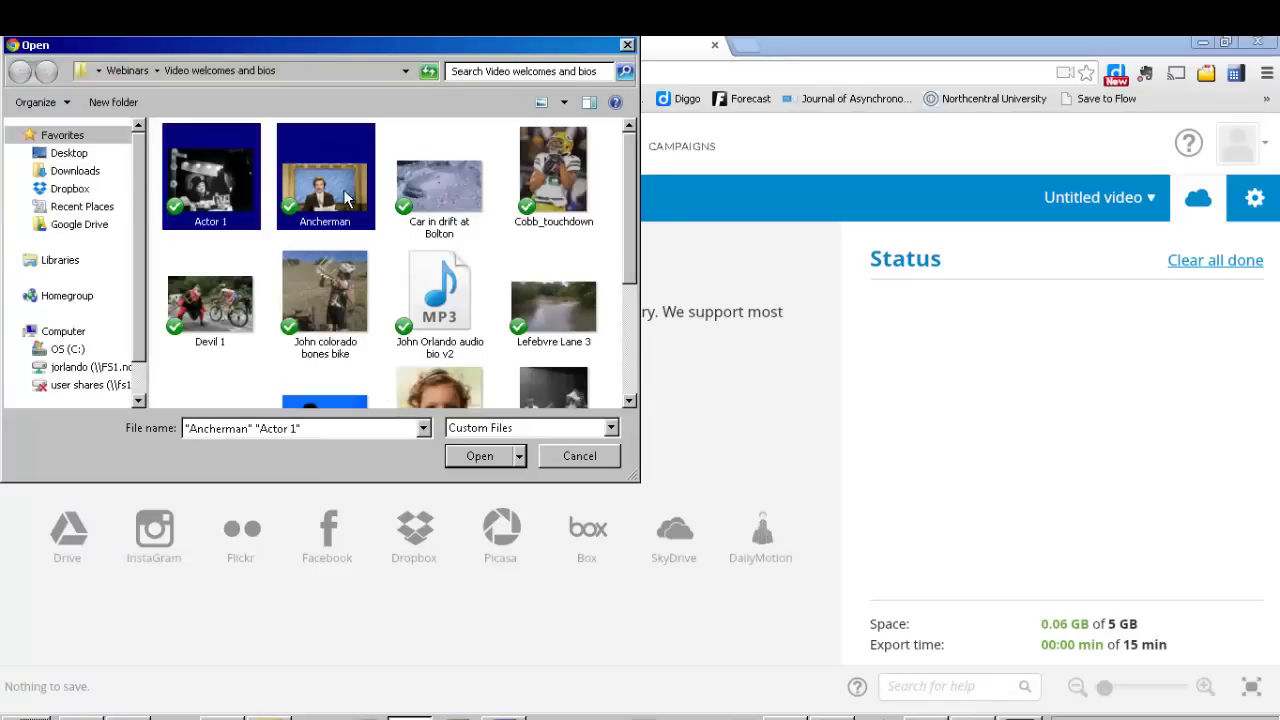
{"action": "left_click", "coordinate": [340, 310], "text": "ctrl"}
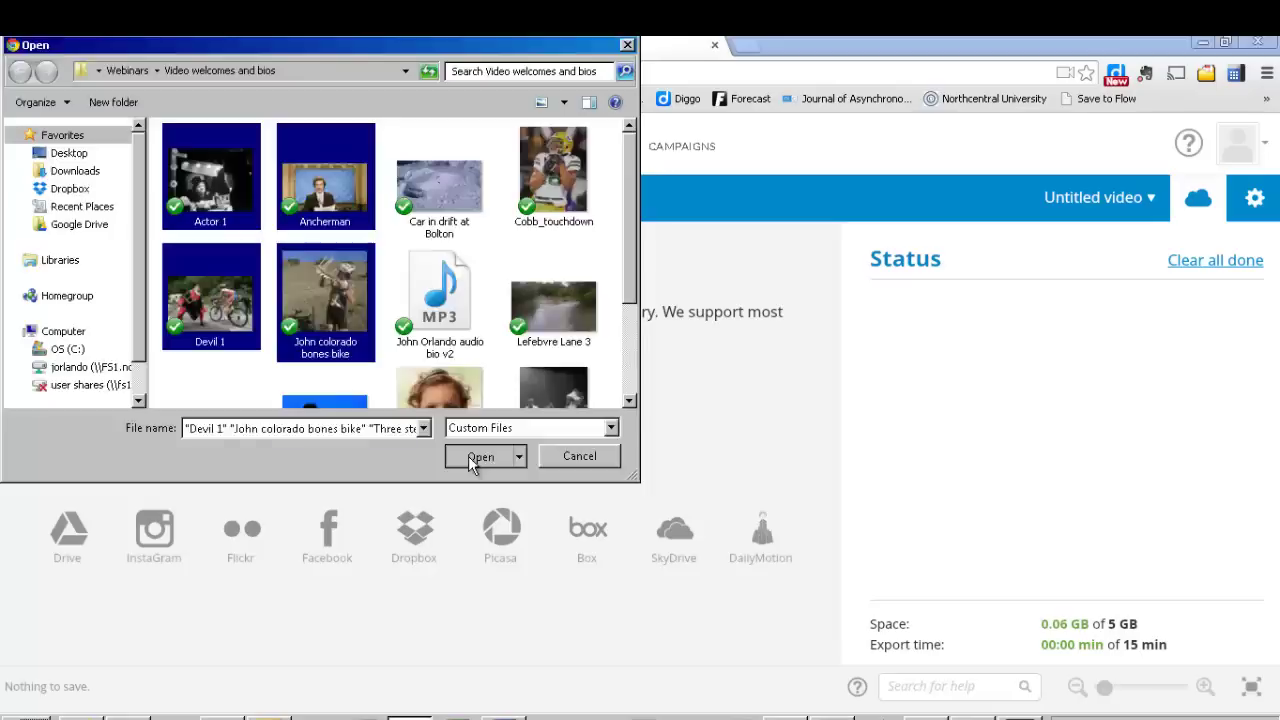
{"action": "left_click", "coordinate": [472, 457]}
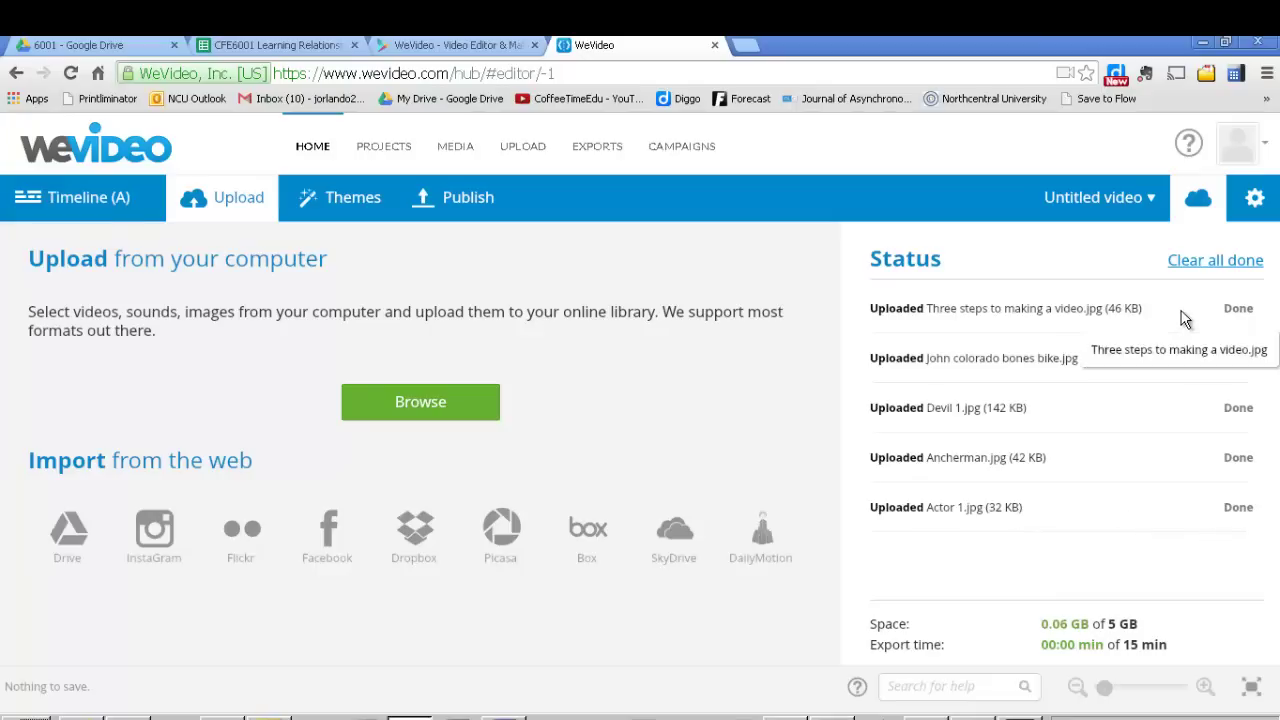
- Upload the narration audio bio MP3 file
{"action": "left_click", "coordinate": [398, 412]}
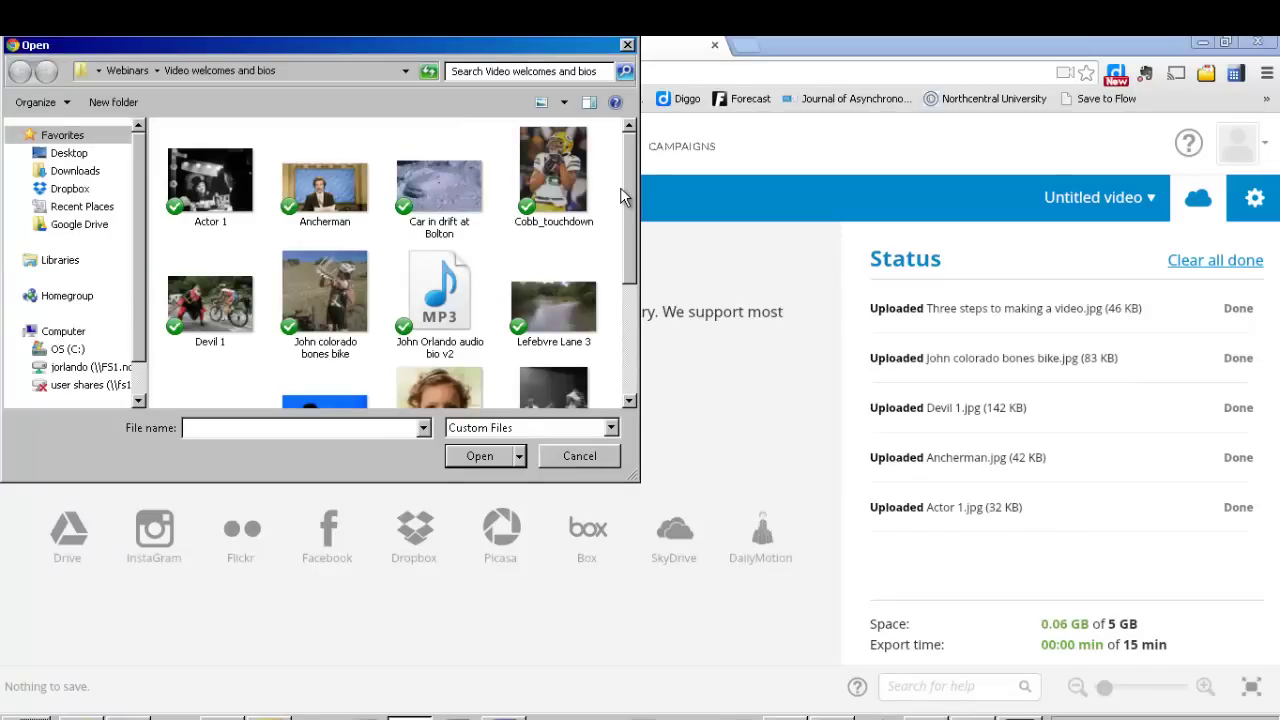
{"action": "scroll", "coordinate": [635, 196], "scroll_direction": "down", "scroll_amount": 1}
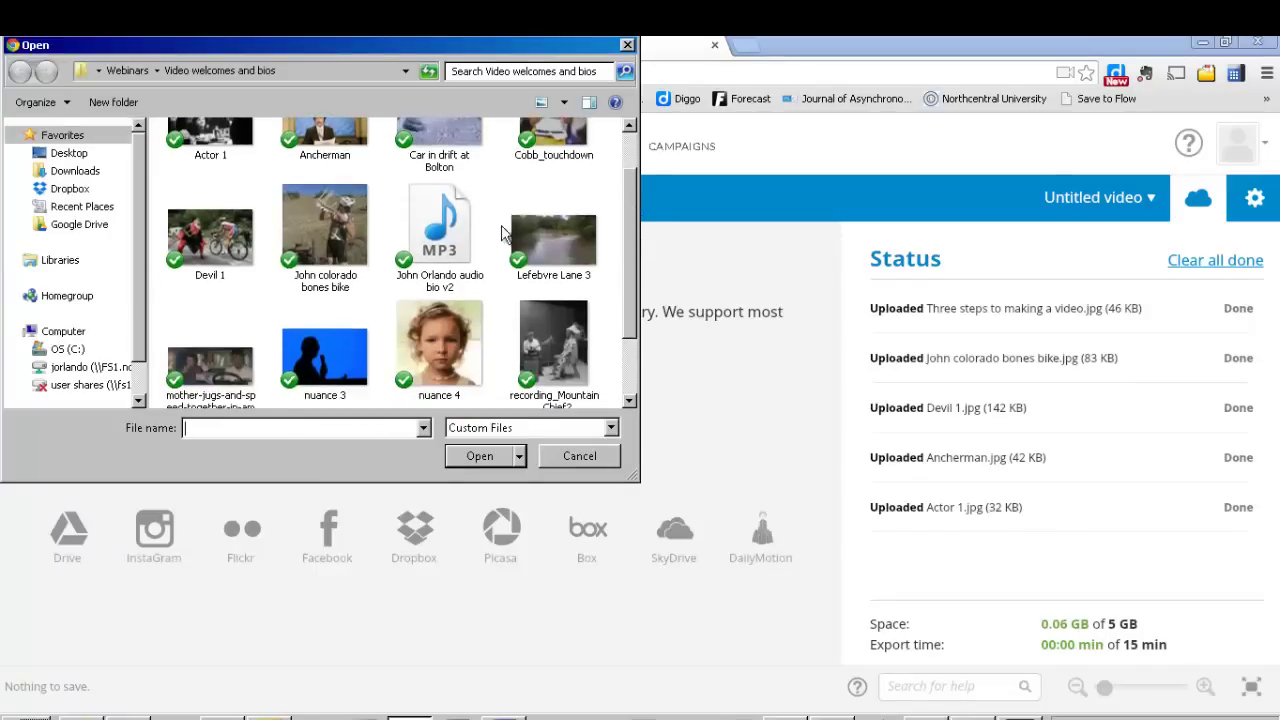
{"action": "left_click", "coordinate": [432, 232]}
{"action": "left_click", "coordinate": [478, 456]}
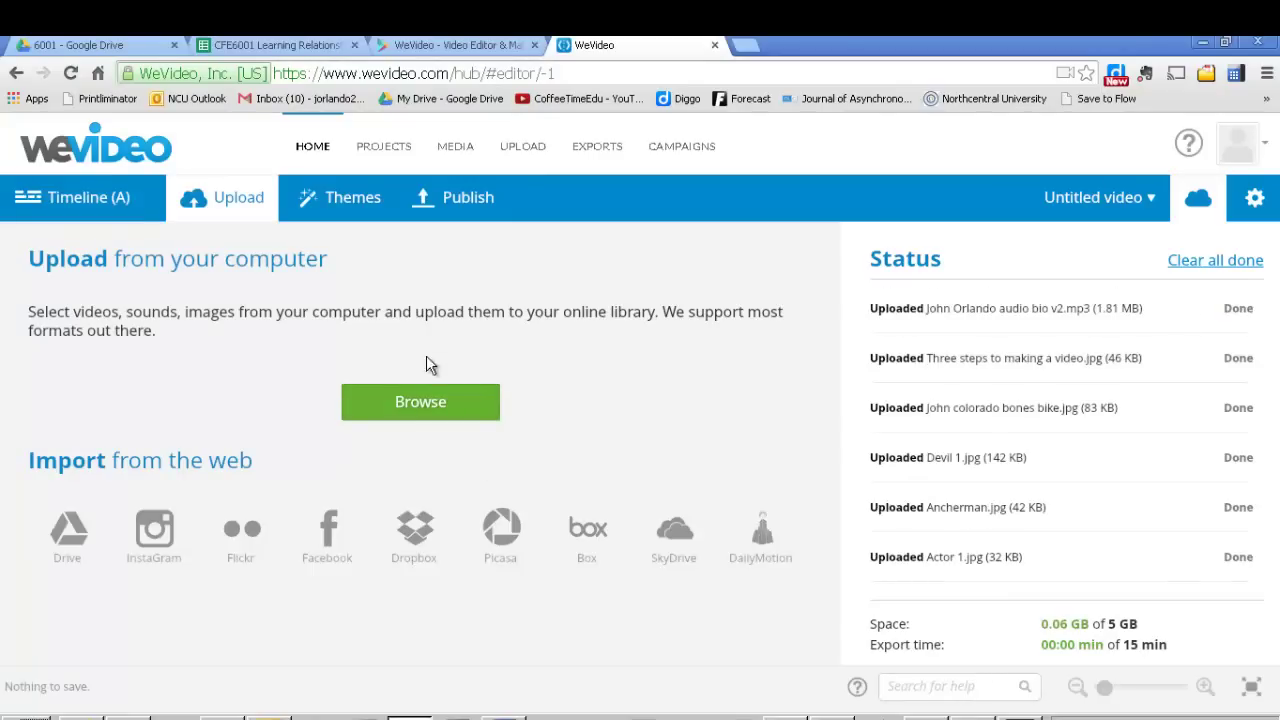
- Place the 1:58 narration clip at the start of the Audio 1 track
{"action": "left_click", "coordinate": [99, 199]}
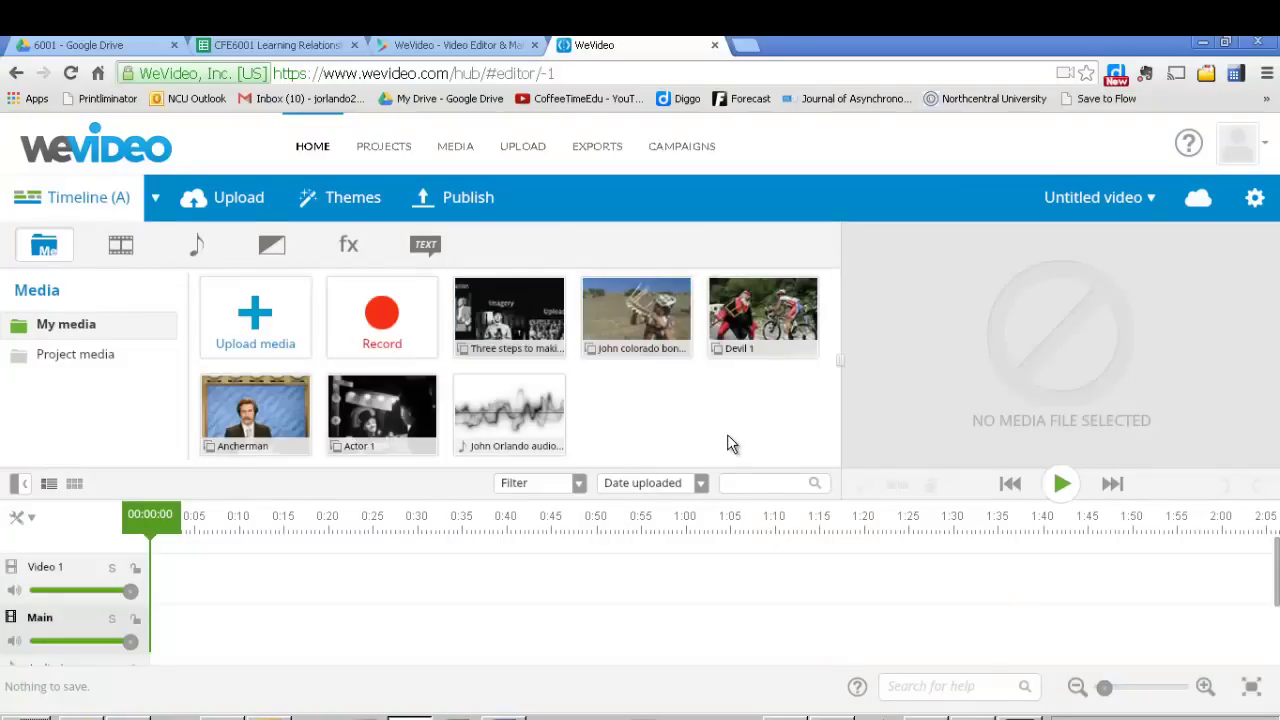
{"action": "mouse_move", "coordinate": [485, 398]}
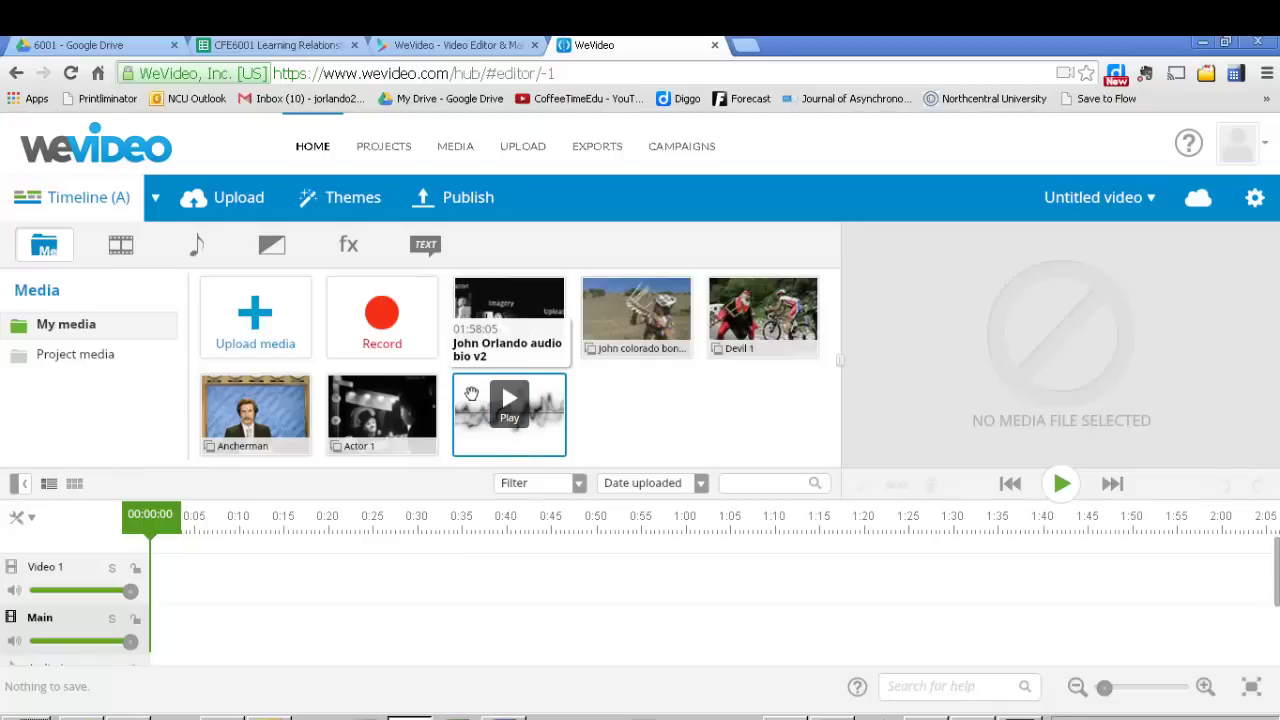
{"action": "left_click_drag", "start_coordinate": [471, 394], "coordinate": [191, 578]}
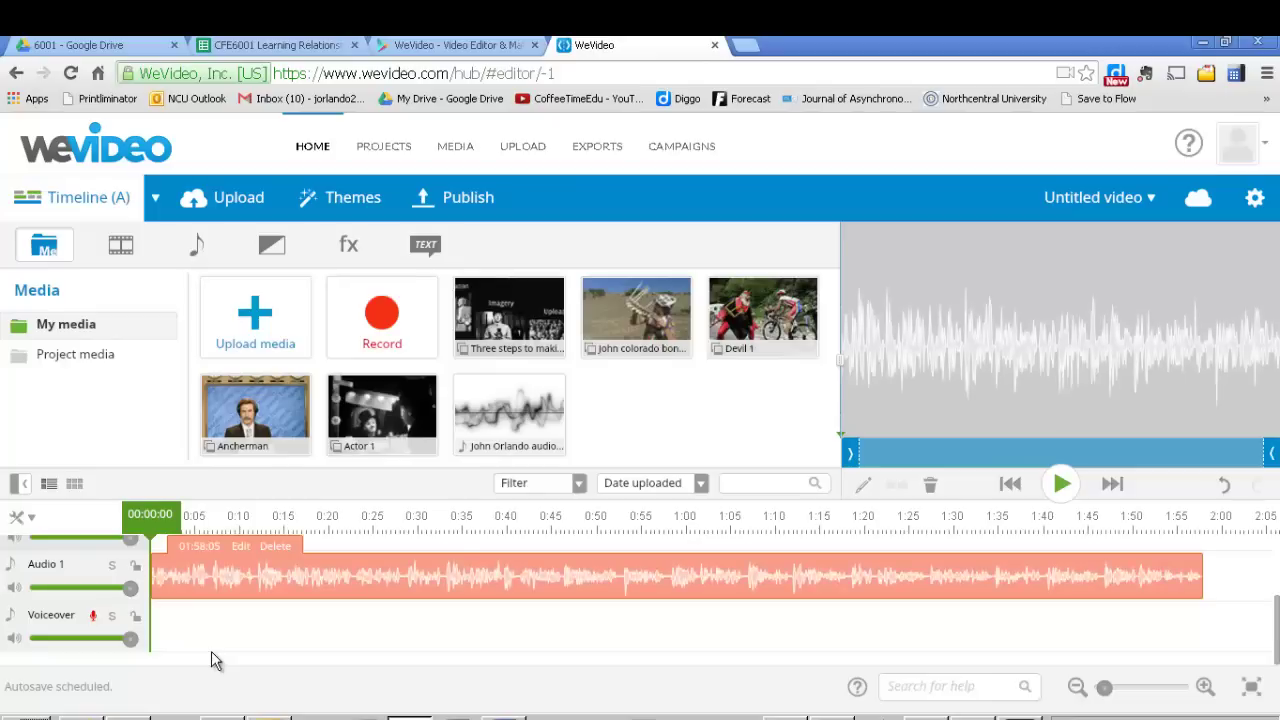
{"action": "left_click_drag", "start_coordinate": [195, 578], "coordinate": [222, 597]}
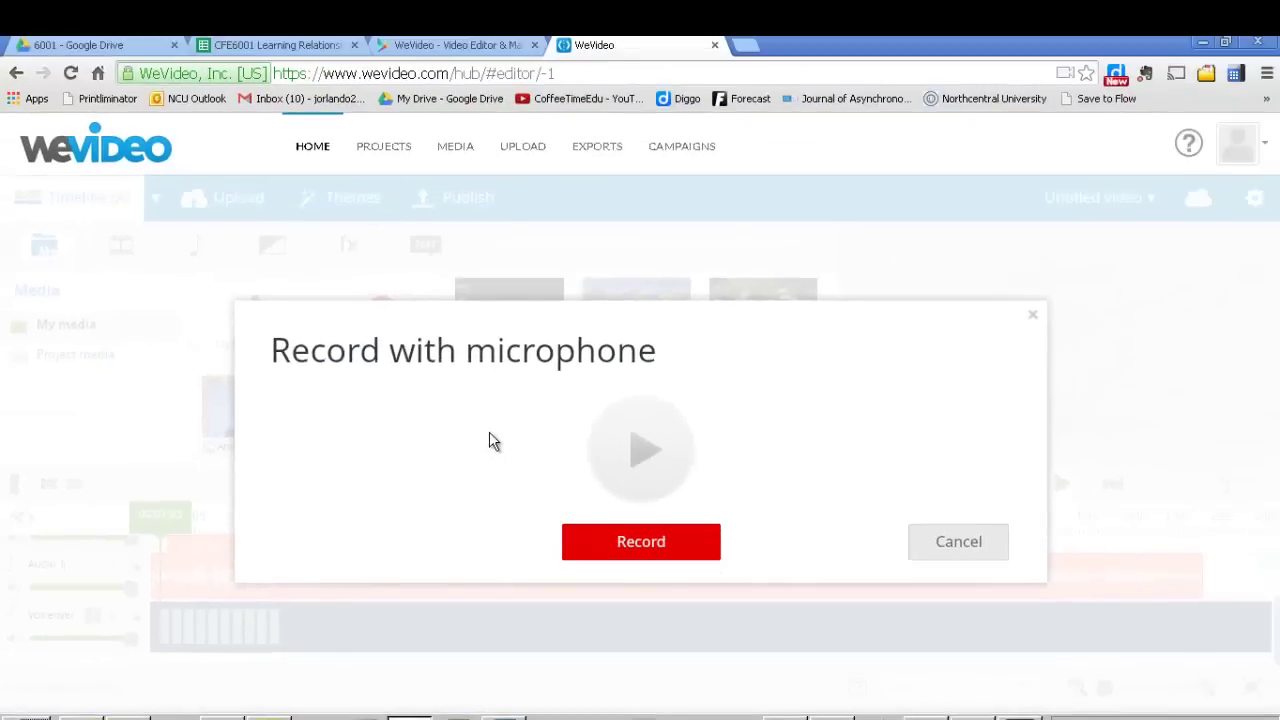
{"action": "left_click", "coordinate": [956, 543]}
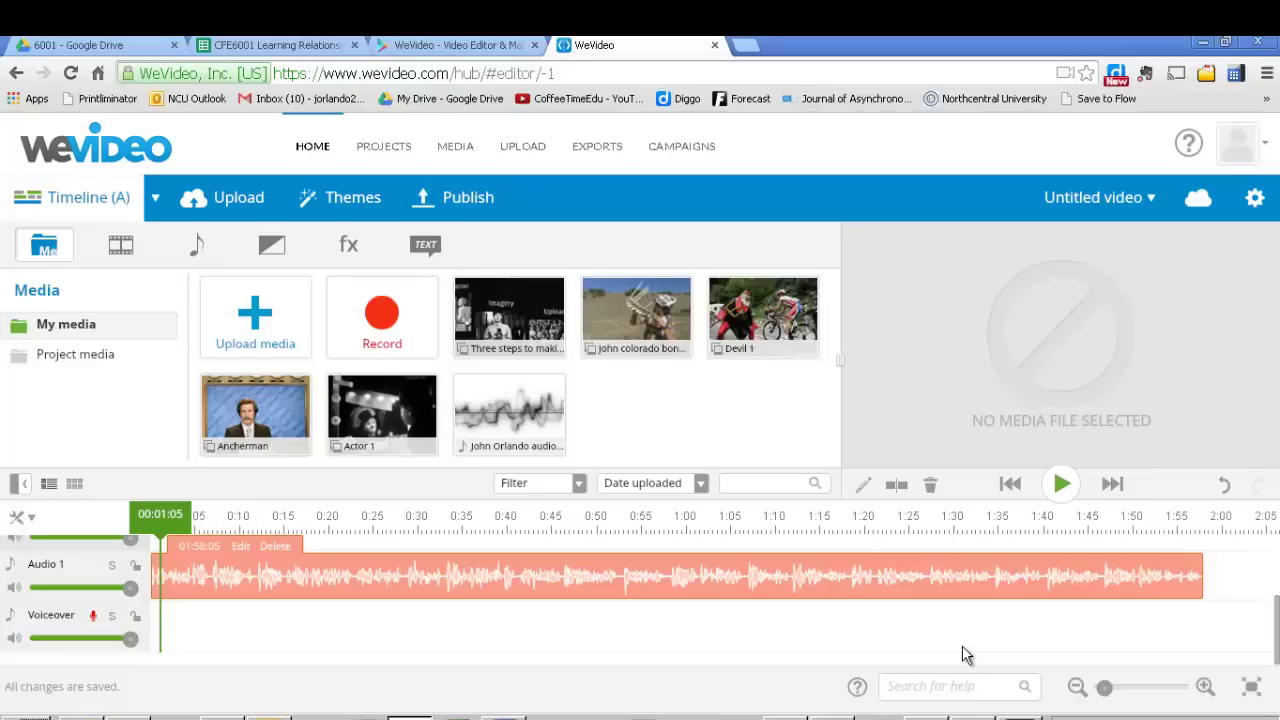
{"action": "scroll", "coordinate": [962, 640], "scroll_direction": "up", "scroll_amount": 2}
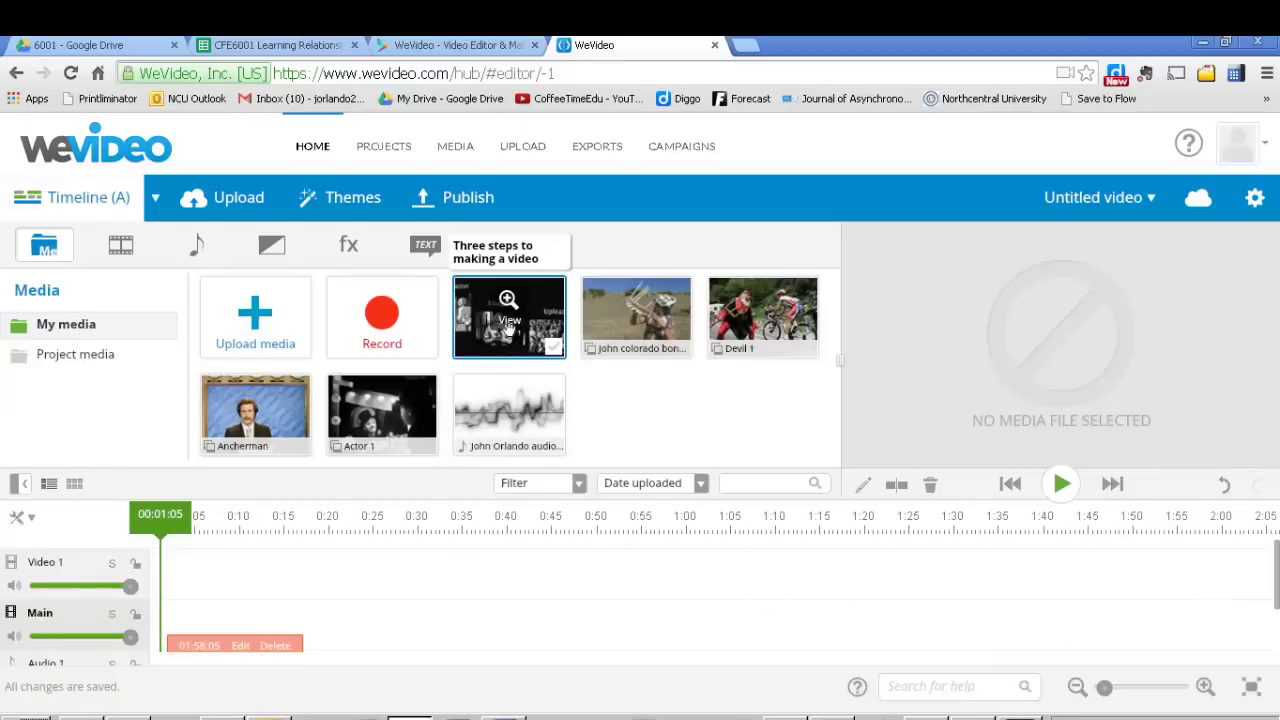
- Line up Three steps, John colorado, Devil 1, Actor 1 and Ancherman on the Main track
{"action": "left_click_drag", "start_coordinate": [508, 330], "coordinate": [195, 582]}
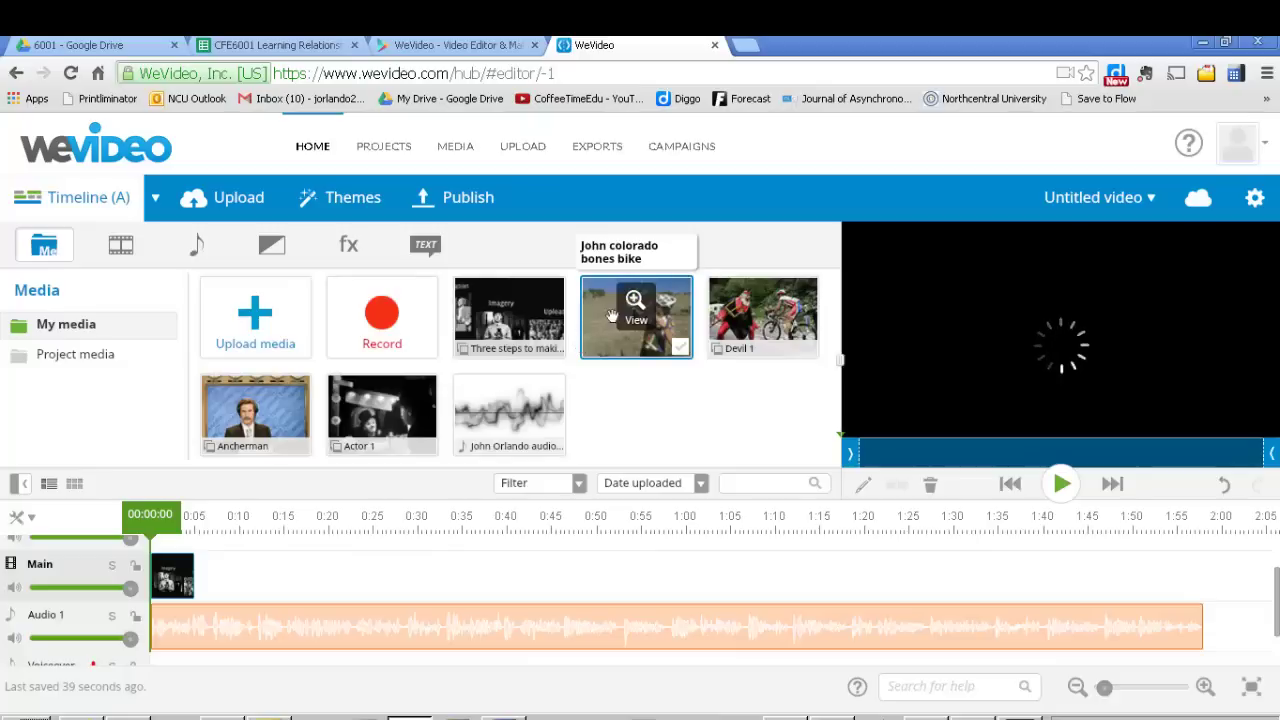
{"action": "left_click_drag", "start_coordinate": [632, 312], "coordinate": [238, 597]}
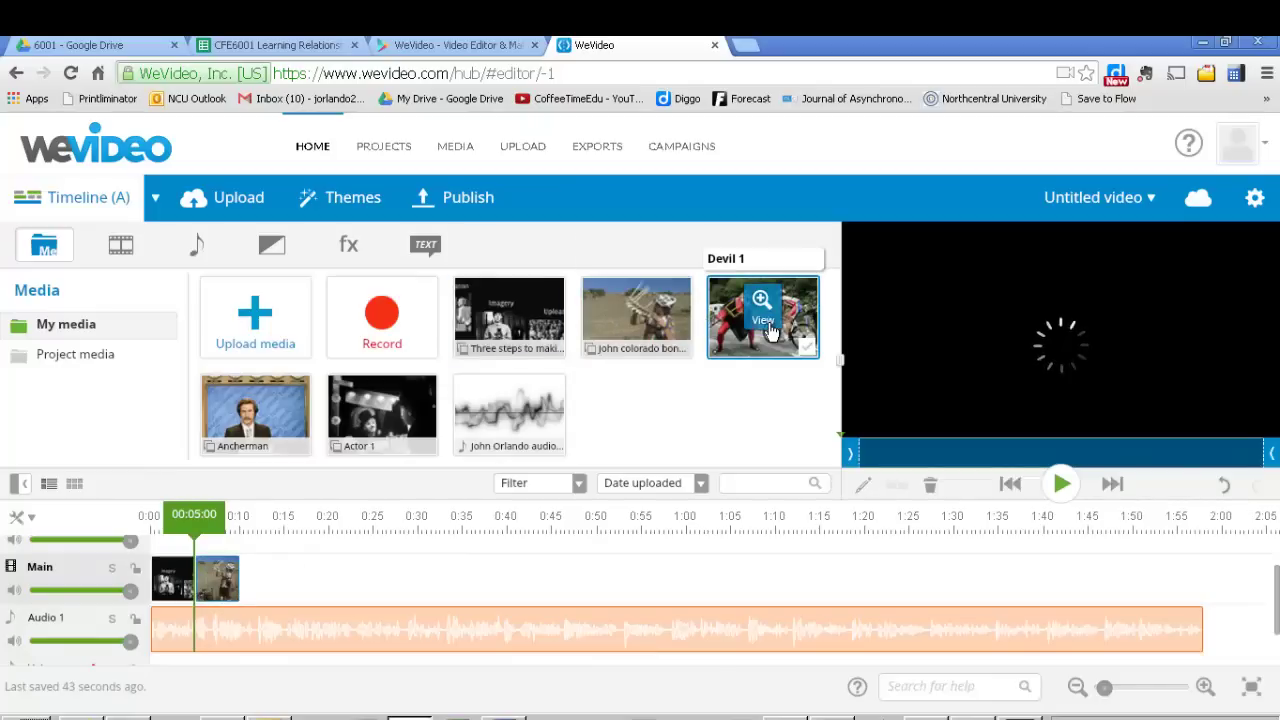
{"action": "left_click_drag", "start_coordinate": [762, 300], "coordinate": [284, 607]}
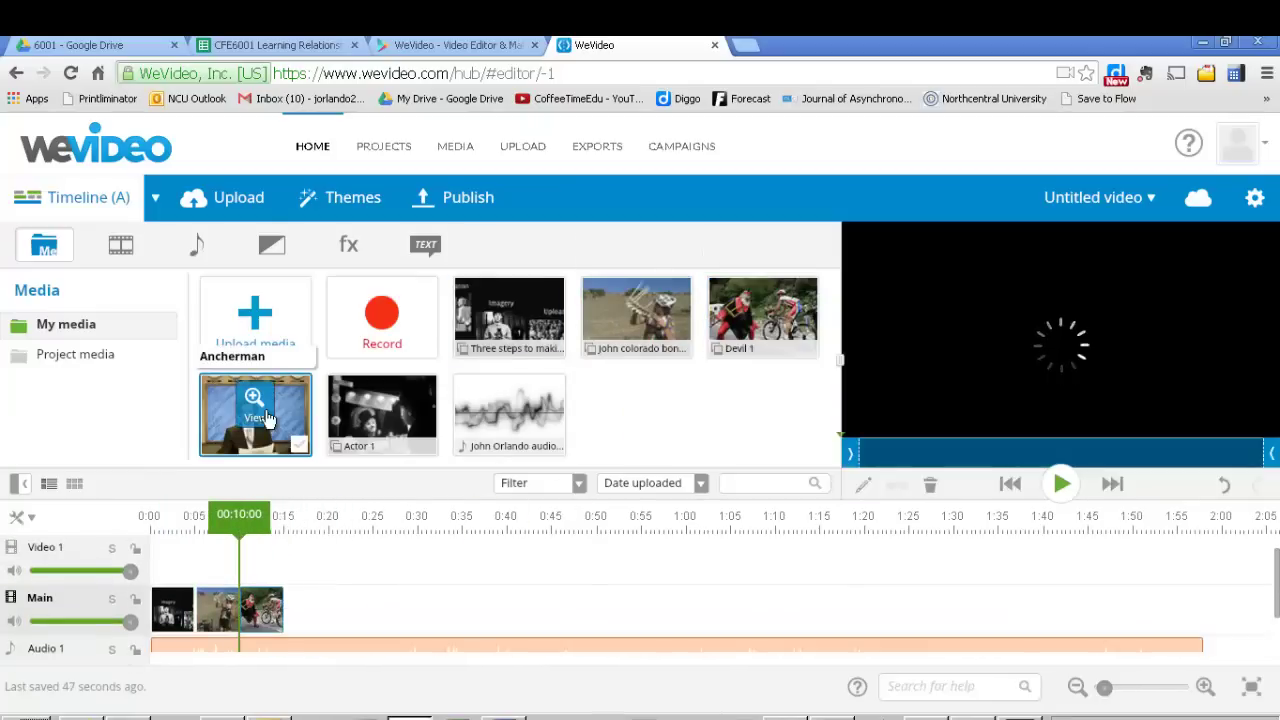
{"action": "left_click_drag", "start_coordinate": [262, 410], "coordinate": [306, 608]}
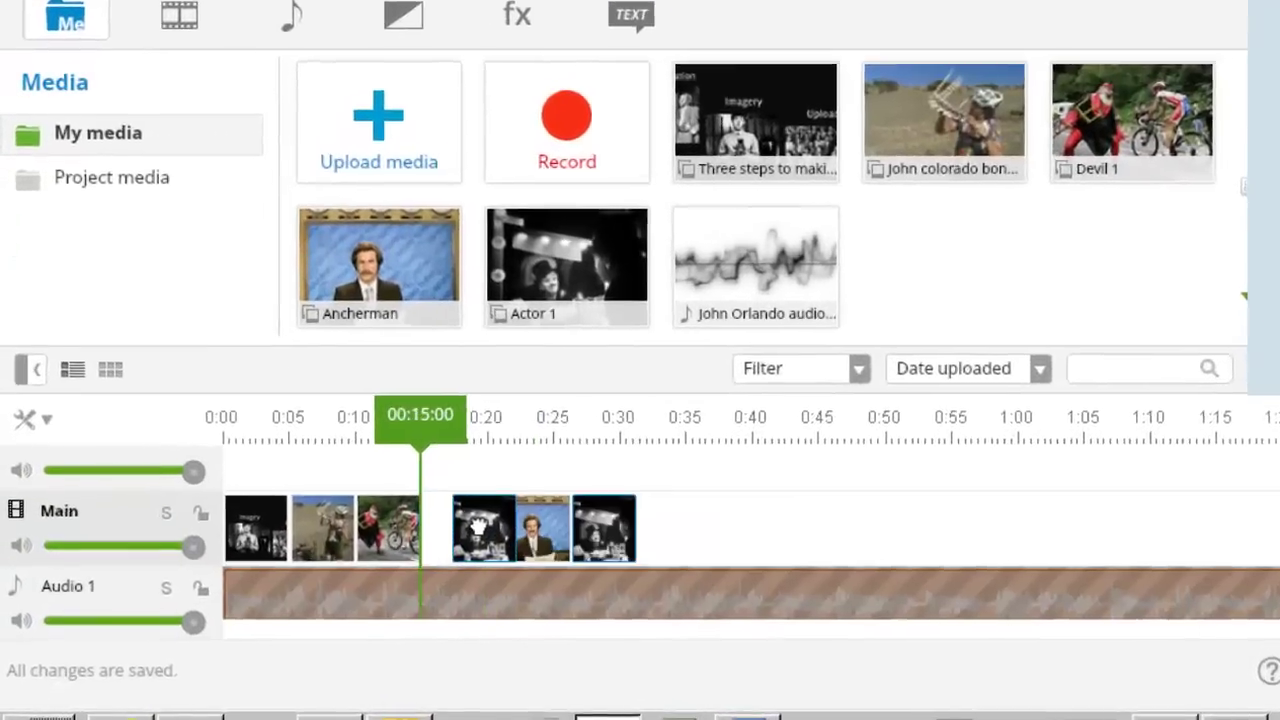
{"action": "left_click_drag", "start_coordinate": [480, 526], "coordinate": [450, 528]}
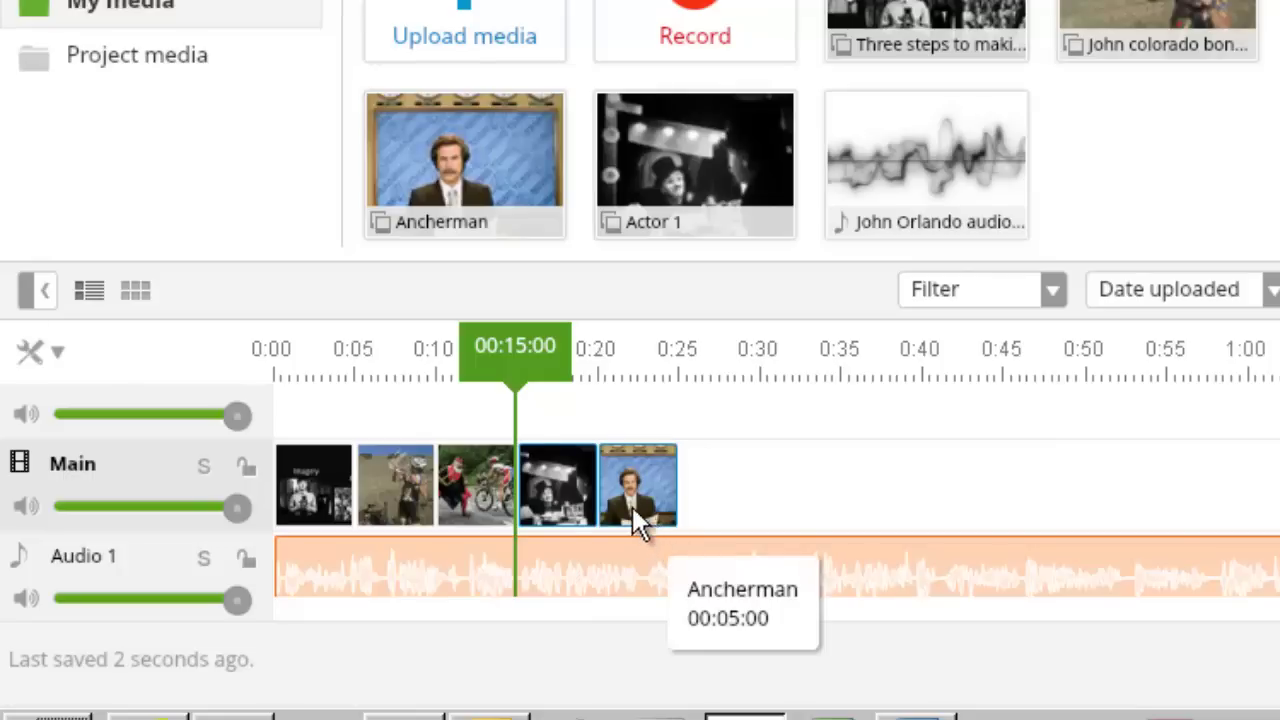
- Stretch Three steps to about 10 seconds and extend the bike clip to end near 0:20
{"action": "left_click", "coordinate": [339, 482]}
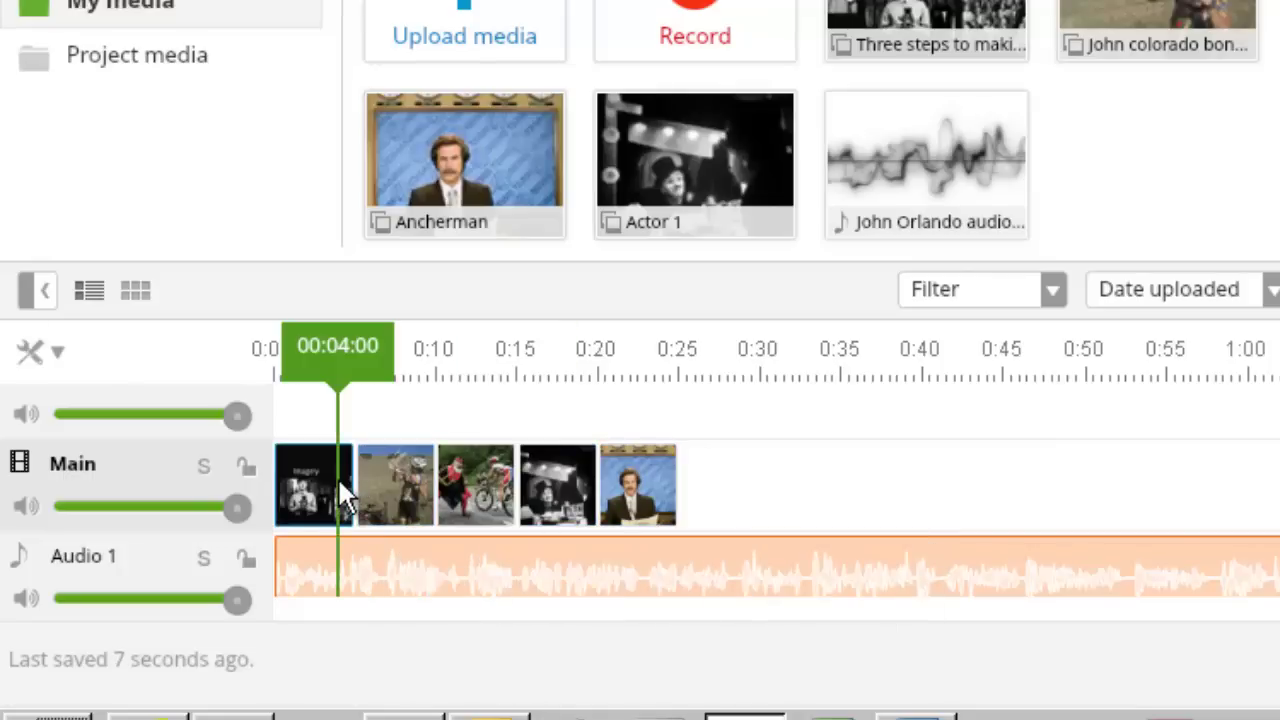
{"action": "left_click", "coordinate": [352, 477]}
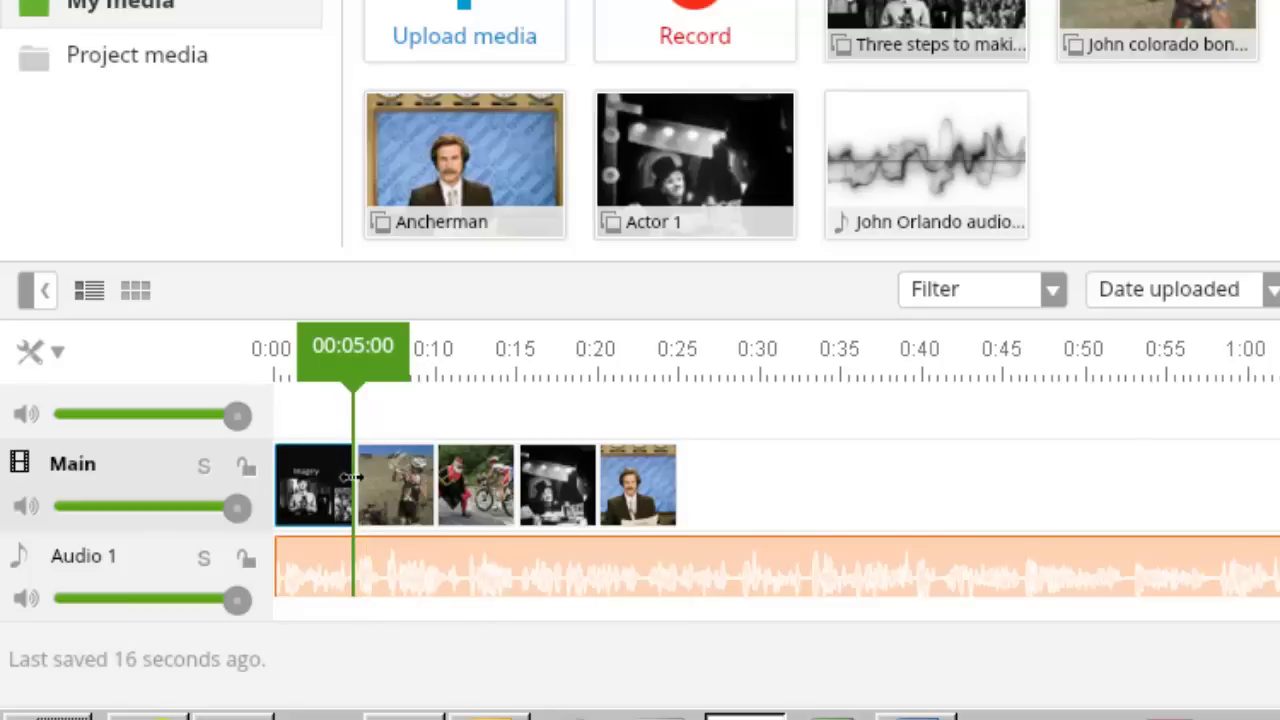
{"action": "left_click_drag", "start_coordinate": [352, 477], "coordinate": [431, 484]}
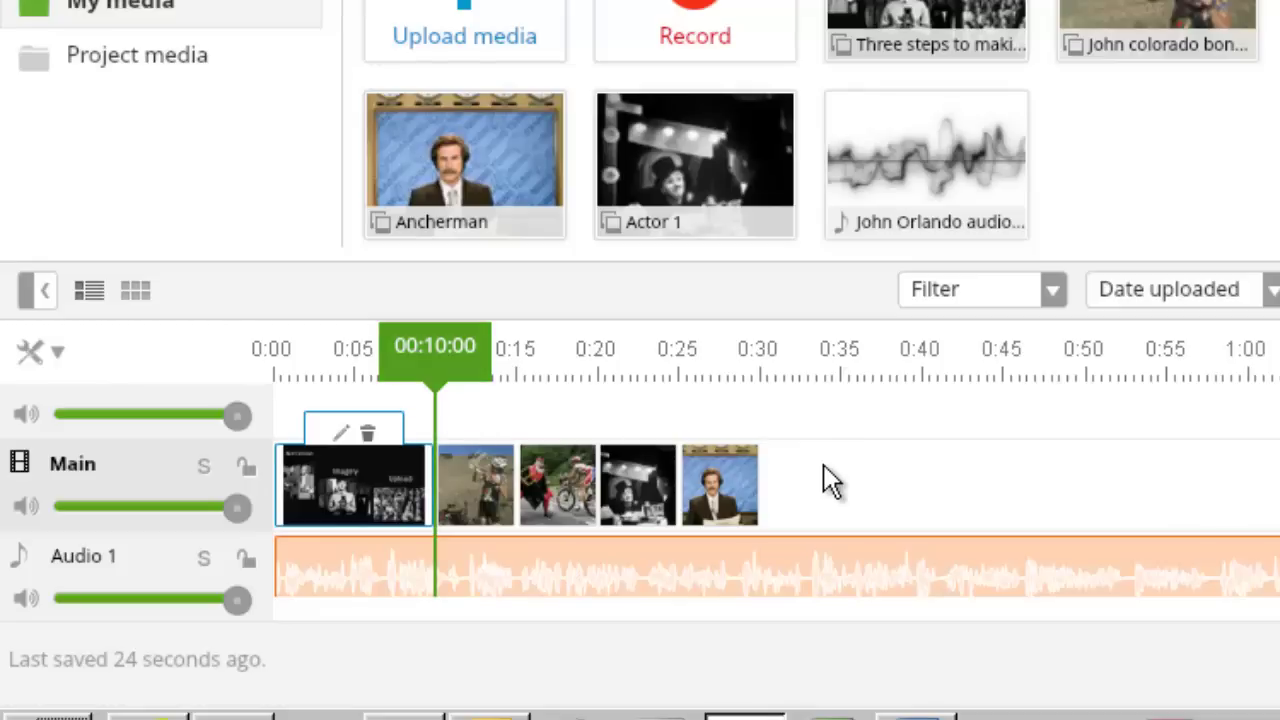
{"action": "left_click", "coordinate": [486, 486]}
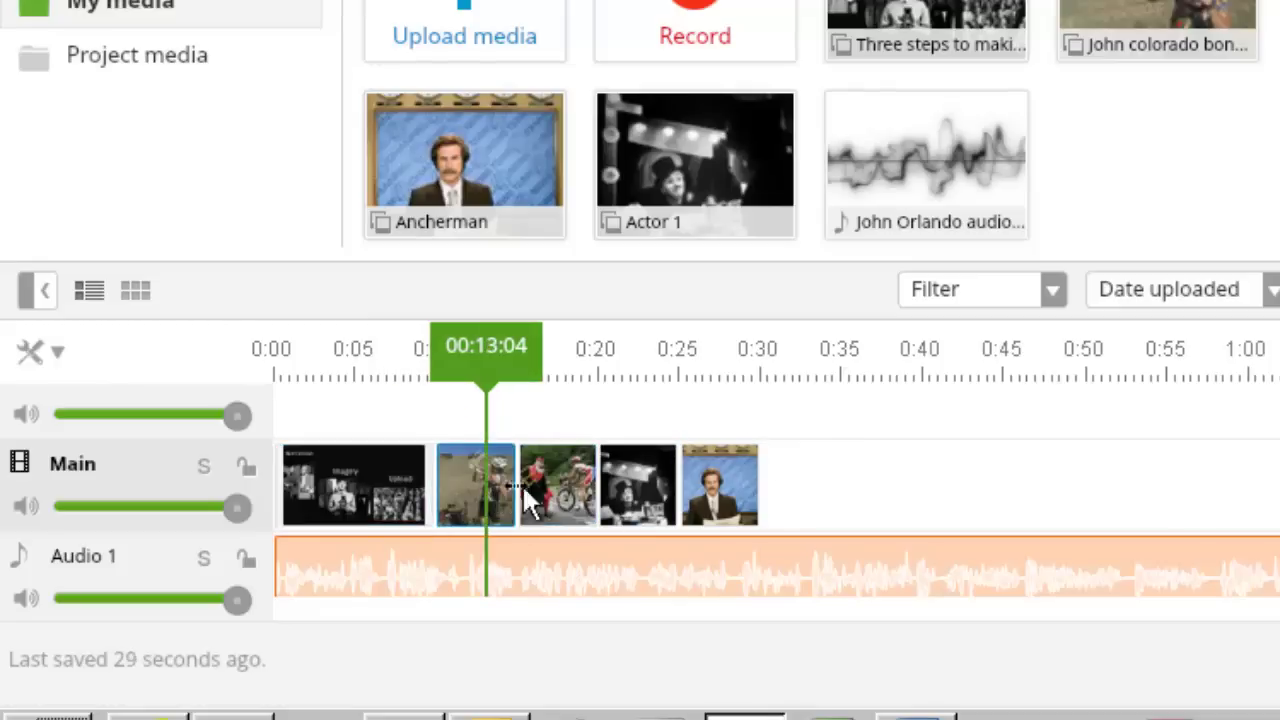
{"action": "left_click_drag", "start_coordinate": [516, 486], "coordinate": [600, 495]}
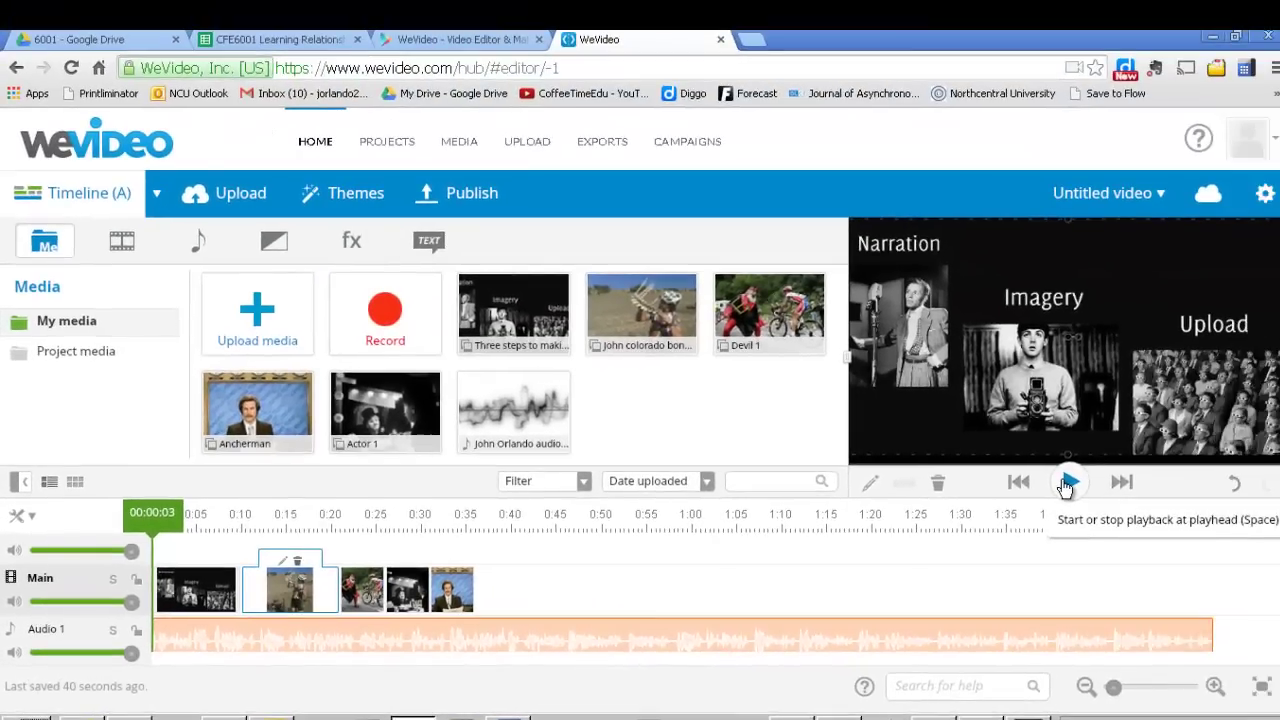
- Preview the timeline and lengthen the first image clip slightly
{"action": "left_click", "coordinate": [1066, 484]}
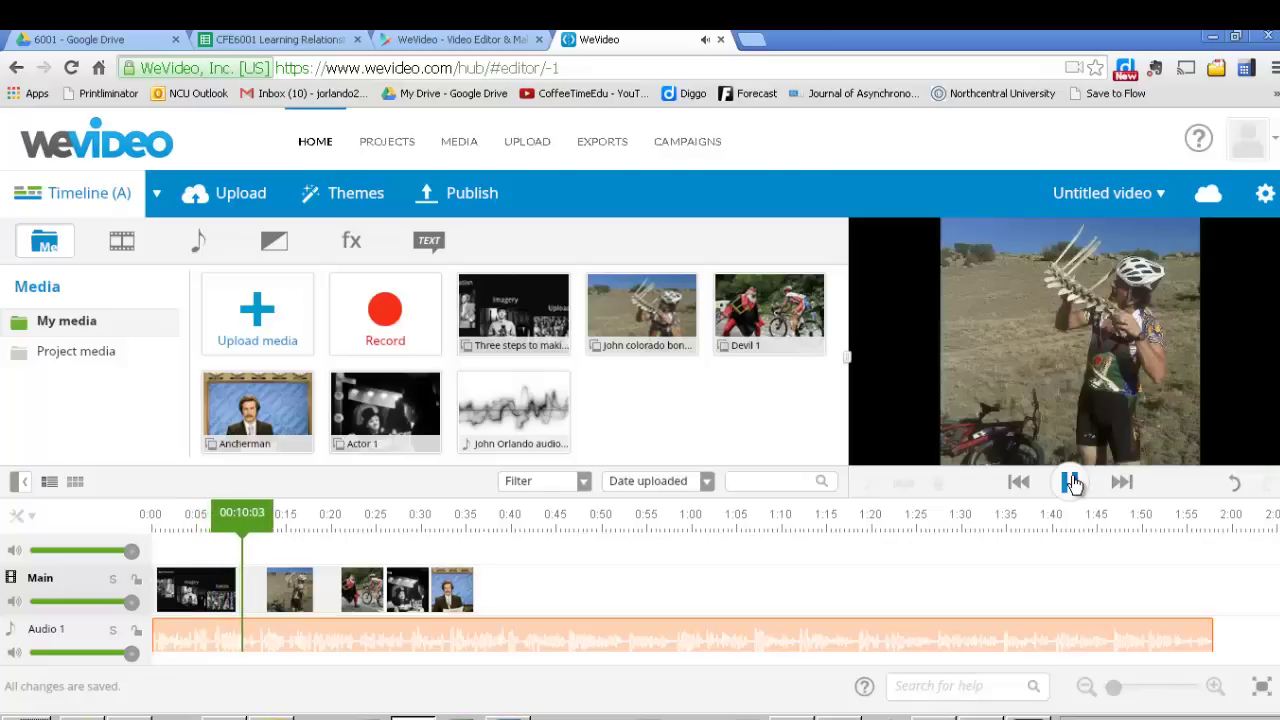
{"action": "left_click", "coordinate": [1071, 483]}
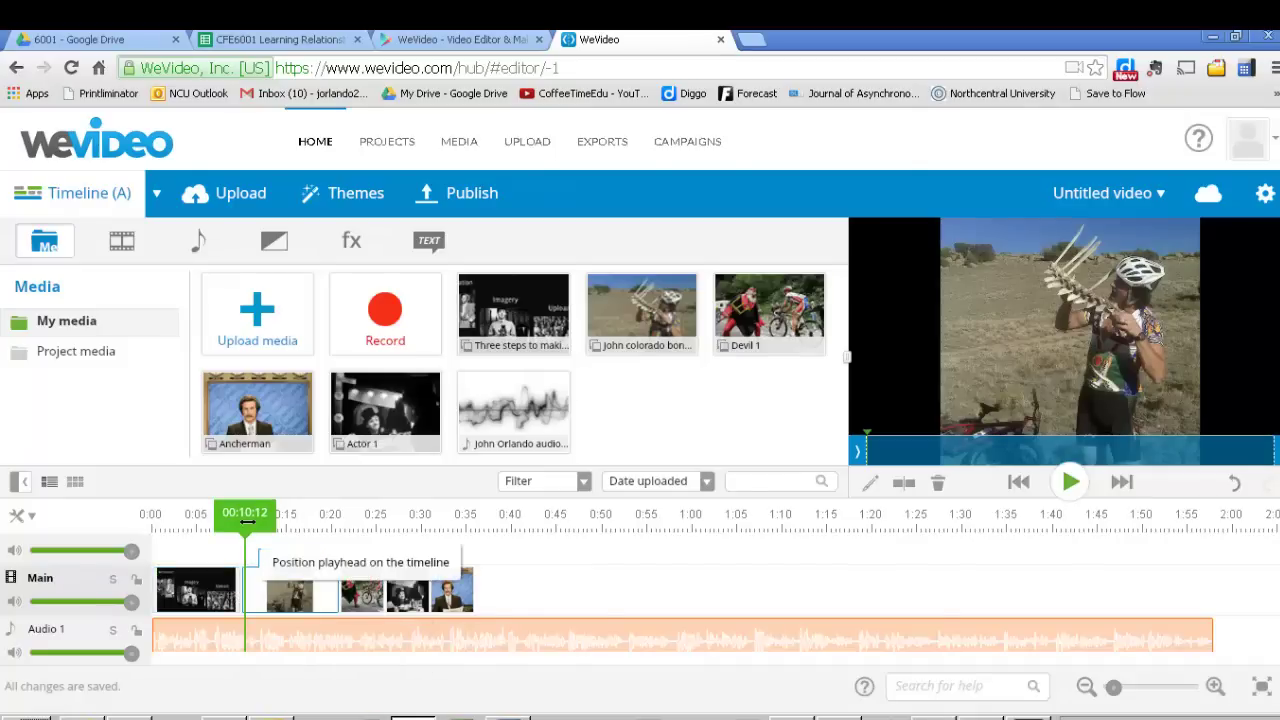
{"action": "left_click", "coordinate": [240, 592]}
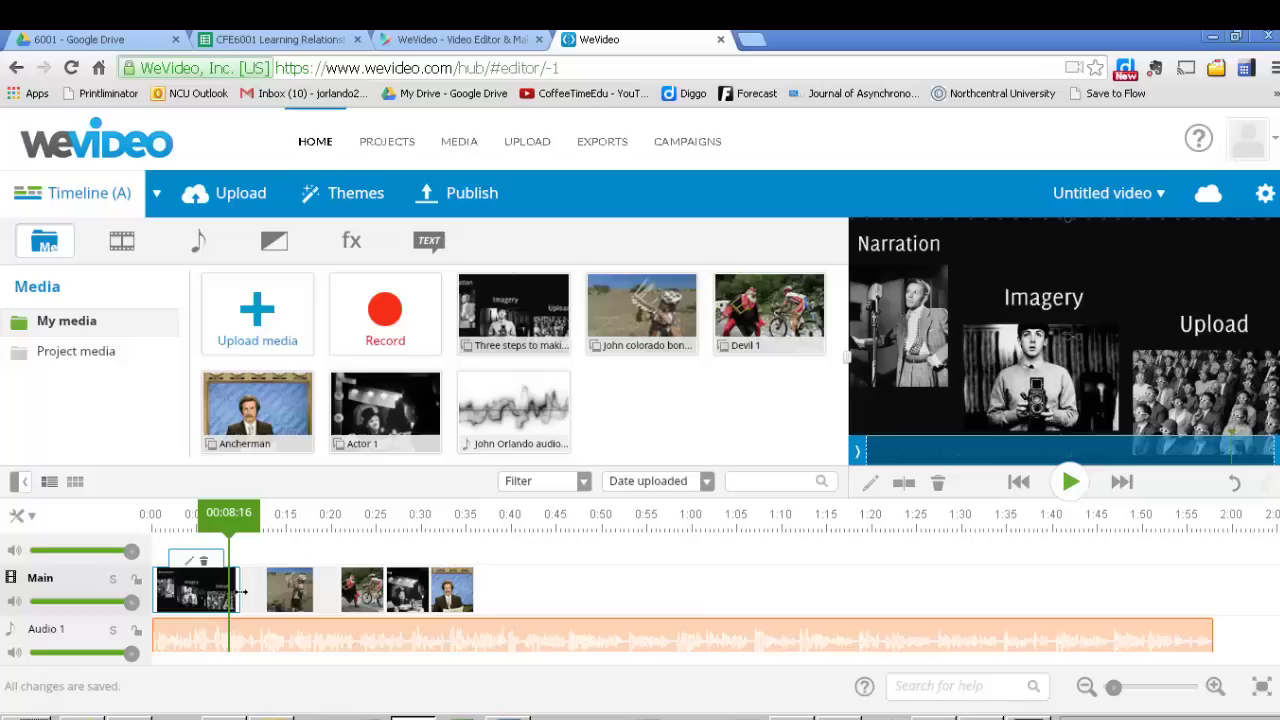
{"action": "left_click_drag", "start_coordinate": [243, 592], "coordinate": [255, 590]}
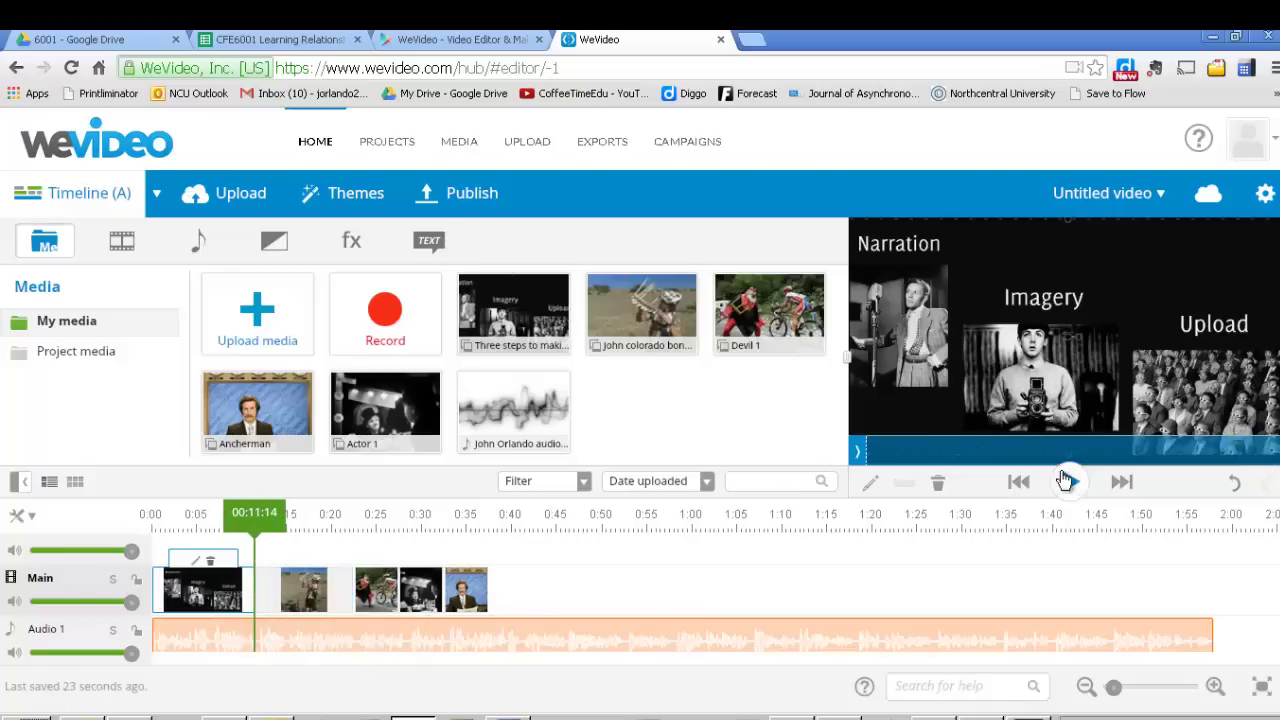
- Replay the sequence and trim the cyclist clip to end near 0:17
{"action": "left_click", "coordinate": [1066, 481]}
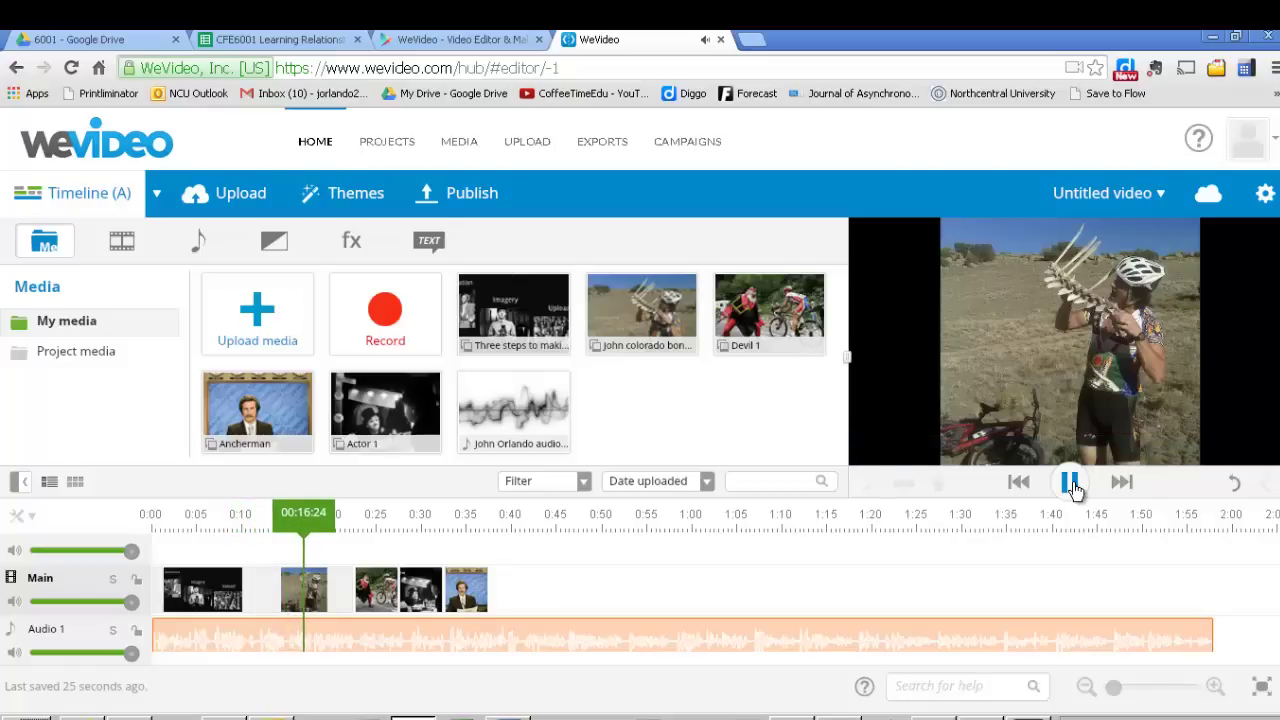
{"action": "left_click", "coordinate": [1070, 484]}
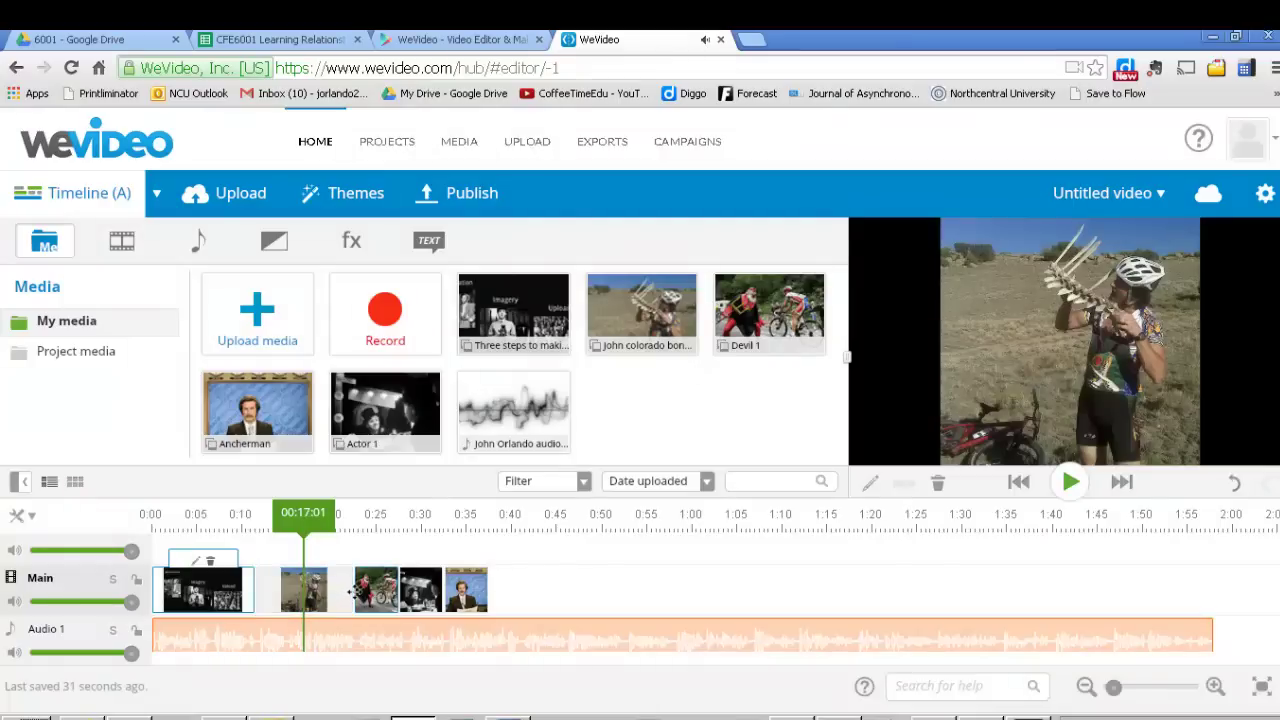
{"action": "left_click", "coordinate": [337, 596]}
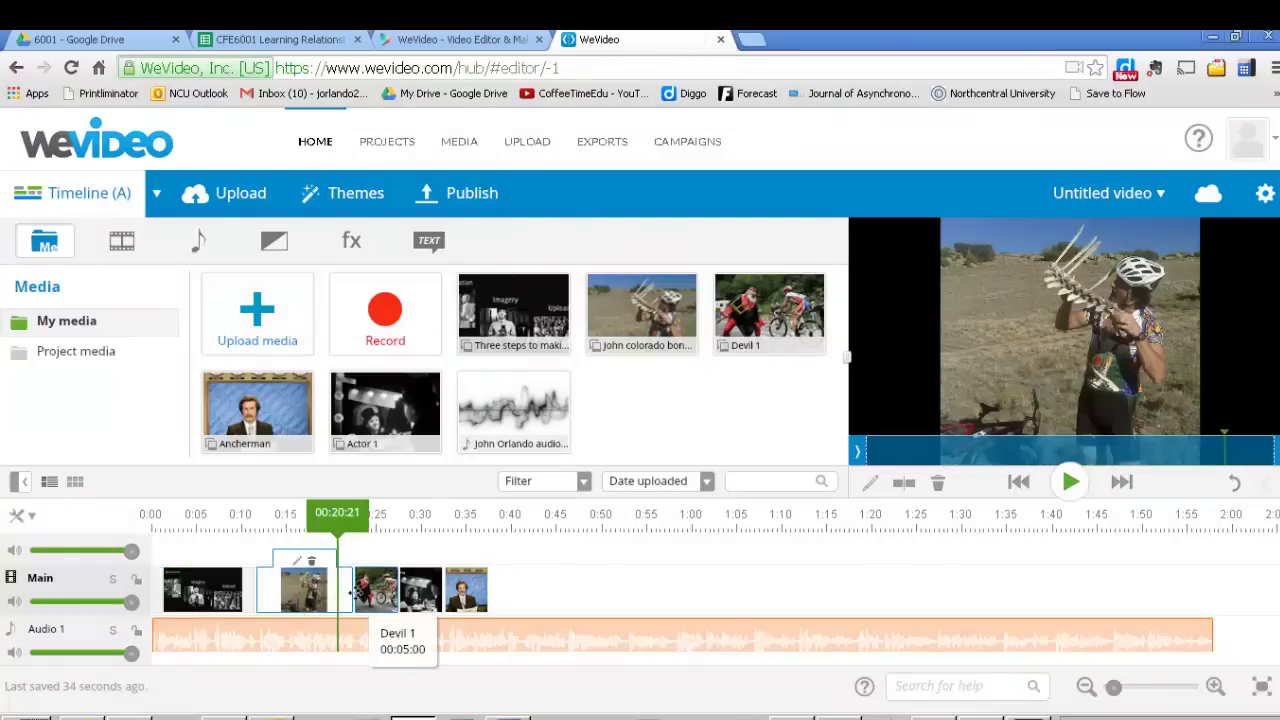
{"action": "left_click_drag", "start_coordinate": [350, 593], "coordinate": [305, 596]}
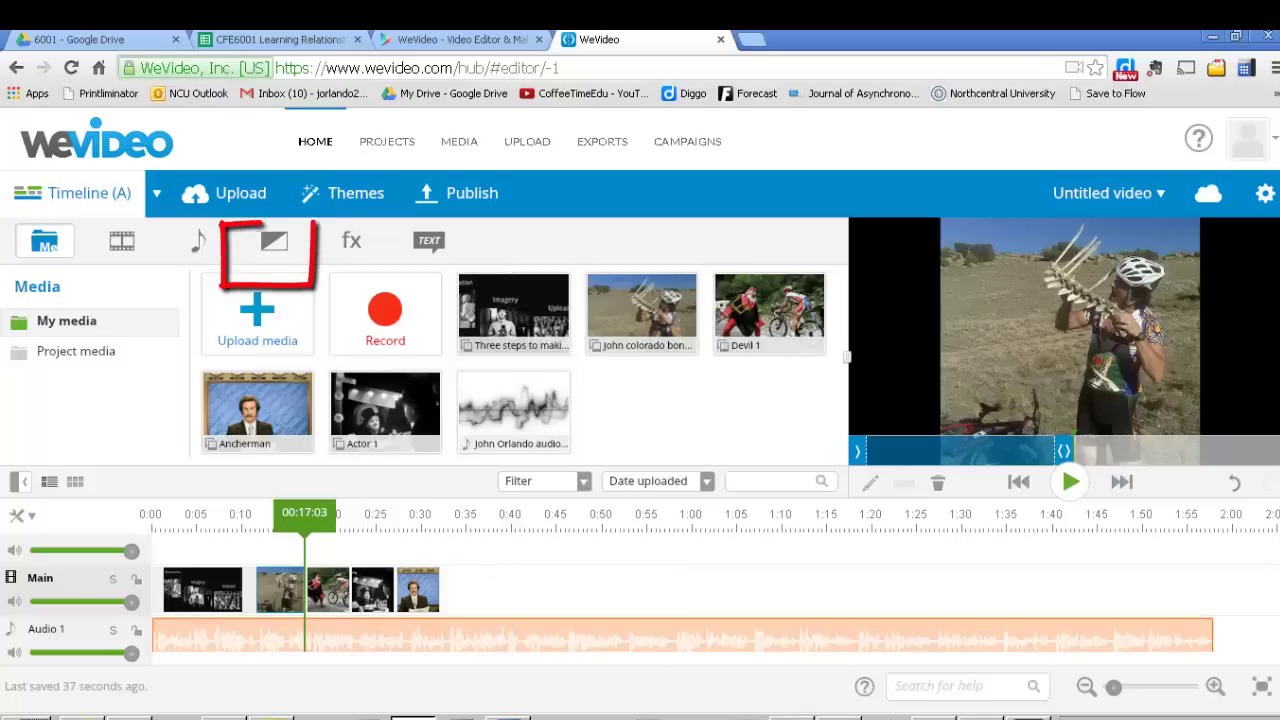
- Add Wipe left, 3d-flip horizontal and 3d-cube vertical transitions between the early Main-track clips
{"action": "left_click", "coordinate": [276, 245]}
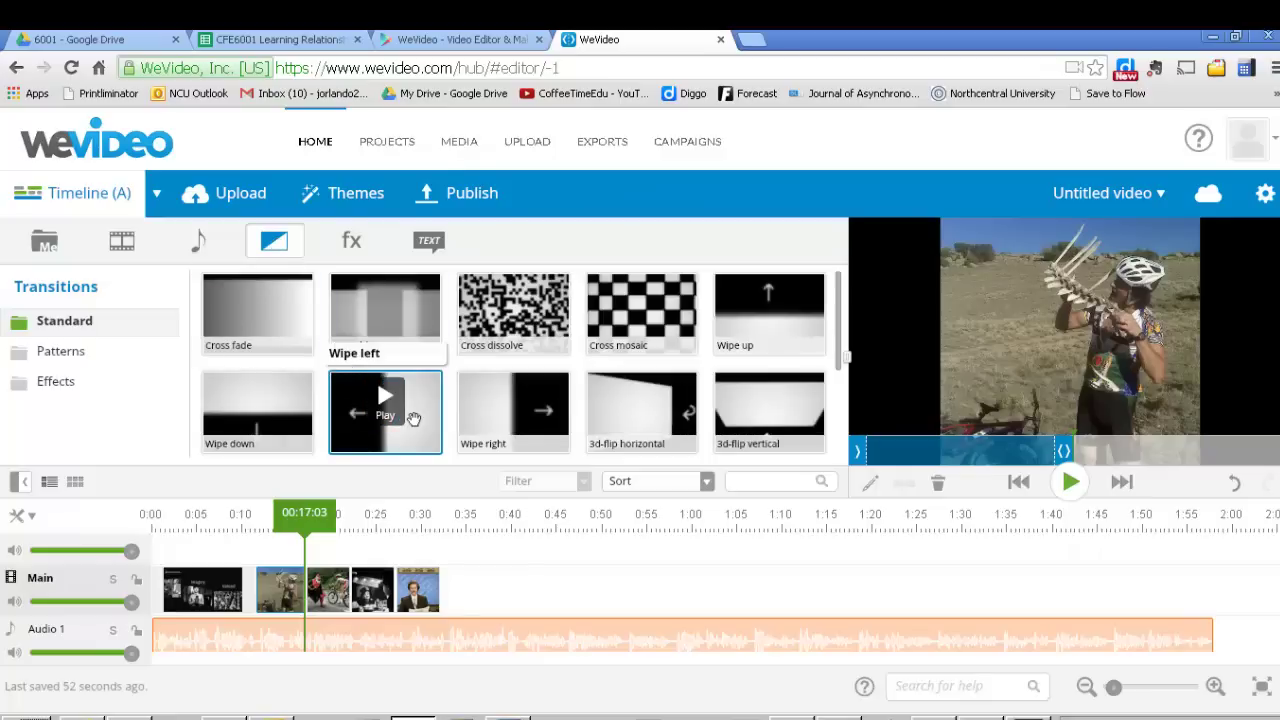
{"action": "left_click_drag", "start_coordinate": [413, 418], "coordinate": [257, 620]}
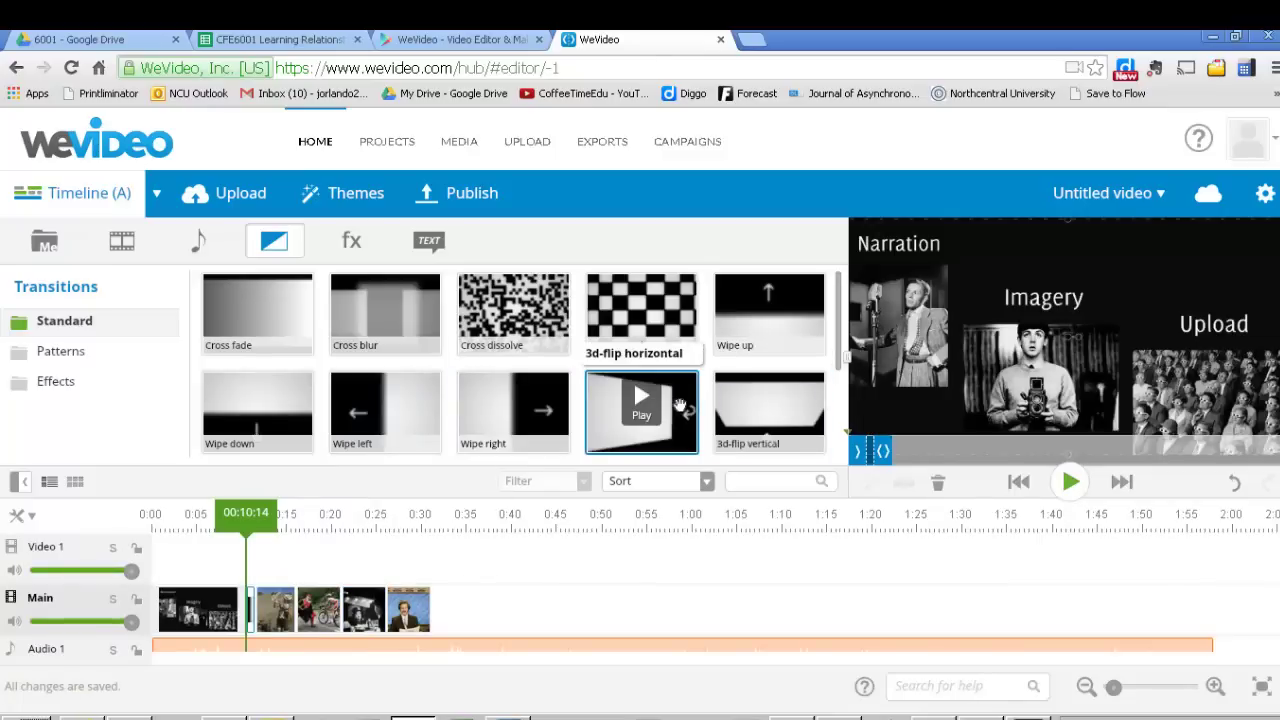
{"action": "mouse_move", "coordinate": [640, 434]}
{"action": "left_mouse_down"}
{"action": "mouse_move", "coordinate": [634, 451]}
{"action": "mouse_move", "coordinate": [386, 608]}
{"action": "mouse_move", "coordinate": [292, 560]}
{"action": "left_mouse_up"}
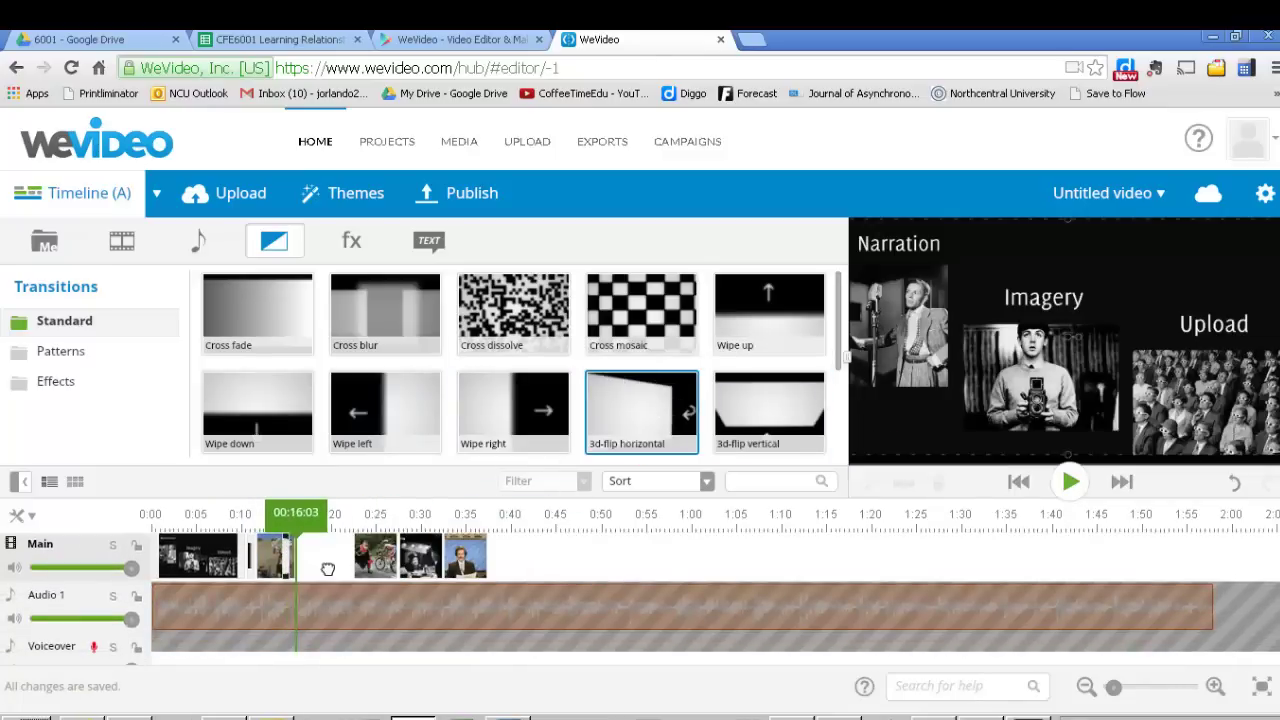
{"action": "left_click_drag", "start_coordinate": [843, 366], "coordinate": [842, 438]}
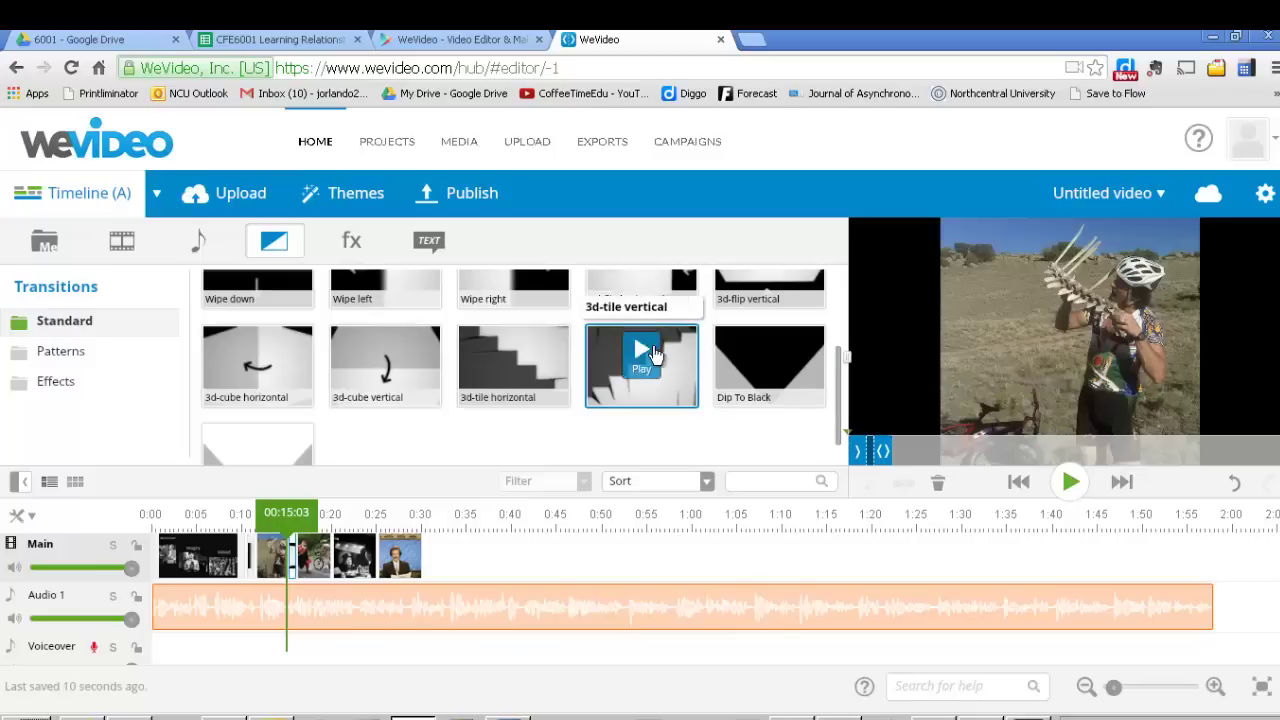
{"action": "mouse_move", "coordinate": [400, 380]}
{"action": "left_mouse_down"}
{"action": "mouse_move", "coordinate": [386, 357]}
{"action": "mouse_move", "coordinate": [352, 567]}
{"action": "mouse_move", "coordinate": [368, 622]}
{"action": "left_mouse_up"}
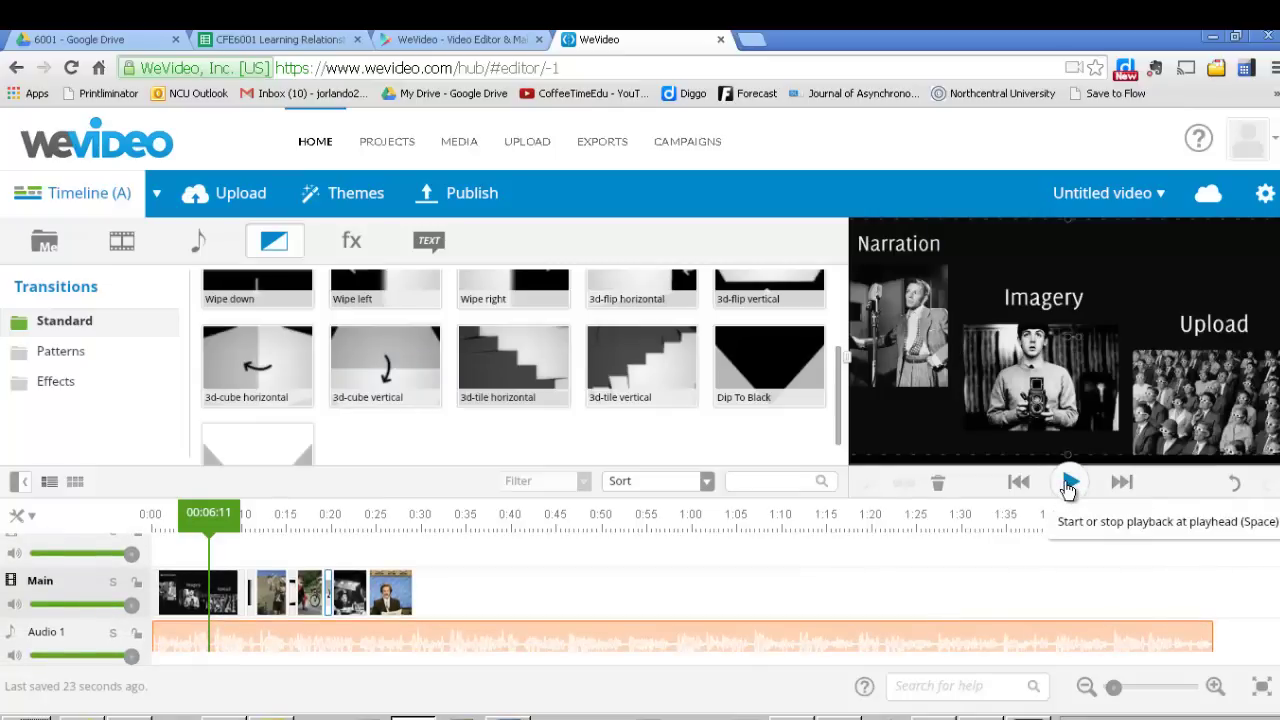
{"action": "left_click", "coordinate": [1069, 485]}
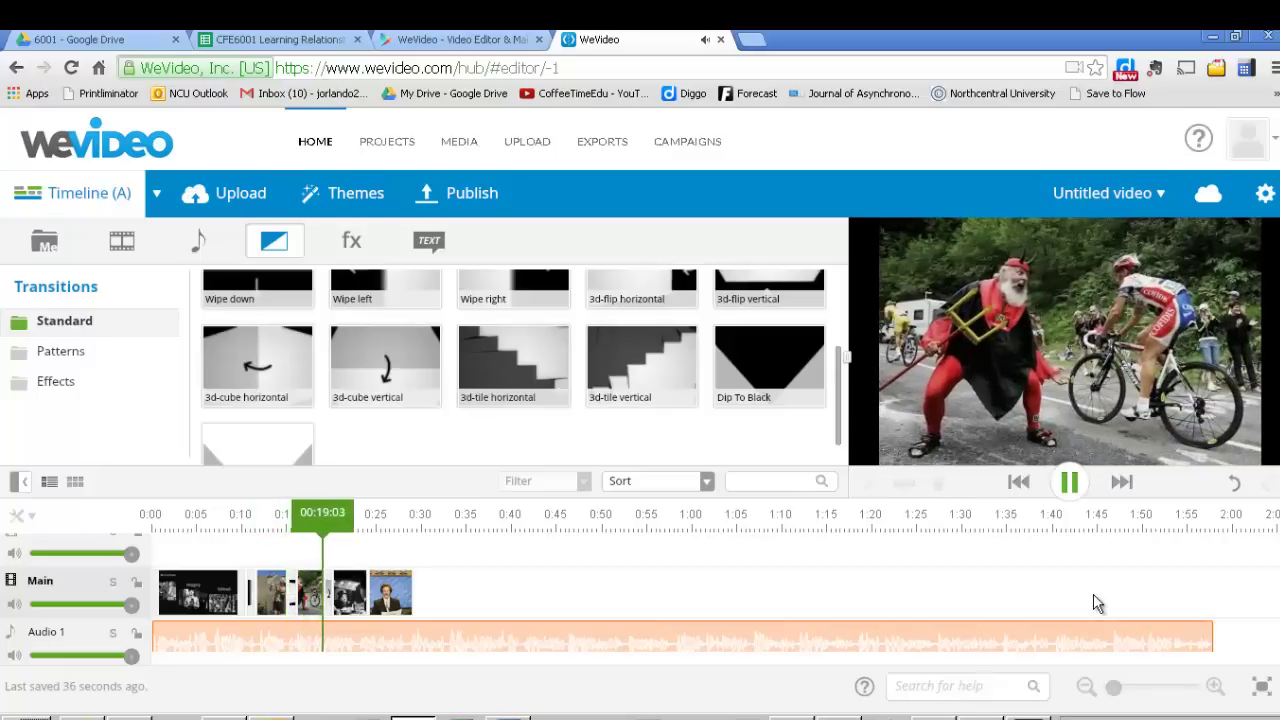
{"action": "left_click", "coordinate": [1068, 484]}
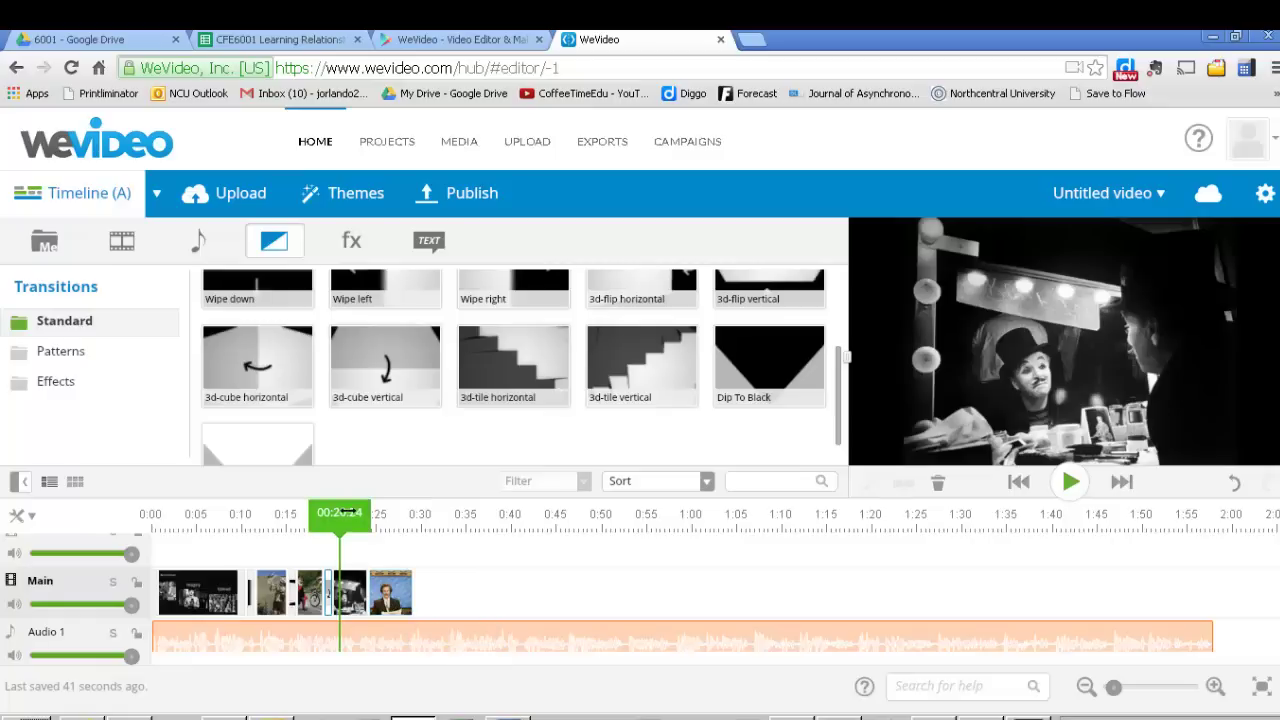
{"action": "left_click_drag", "start_coordinate": [340, 512], "coordinate": [370, 512]}
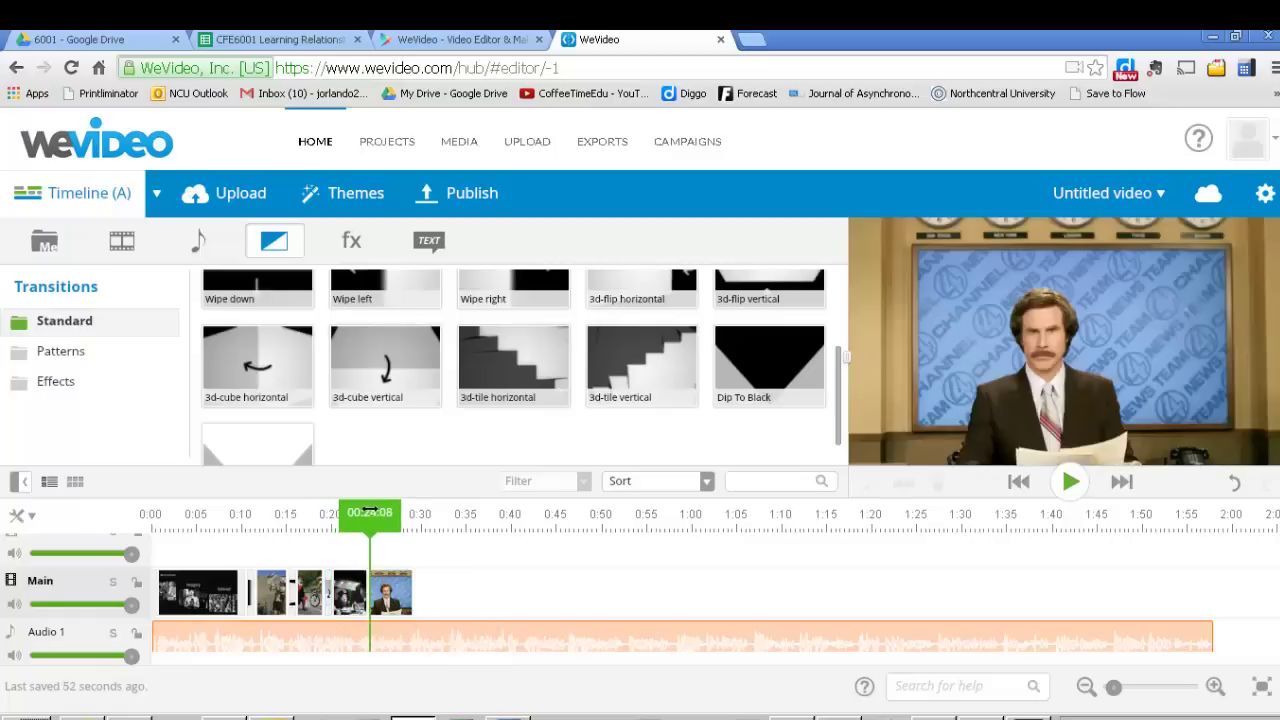
- Drop a plain Text title onto a new Video 1 track above the Anchorman clip near 0:25
{"action": "left_click", "coordinate": [430, 242]}
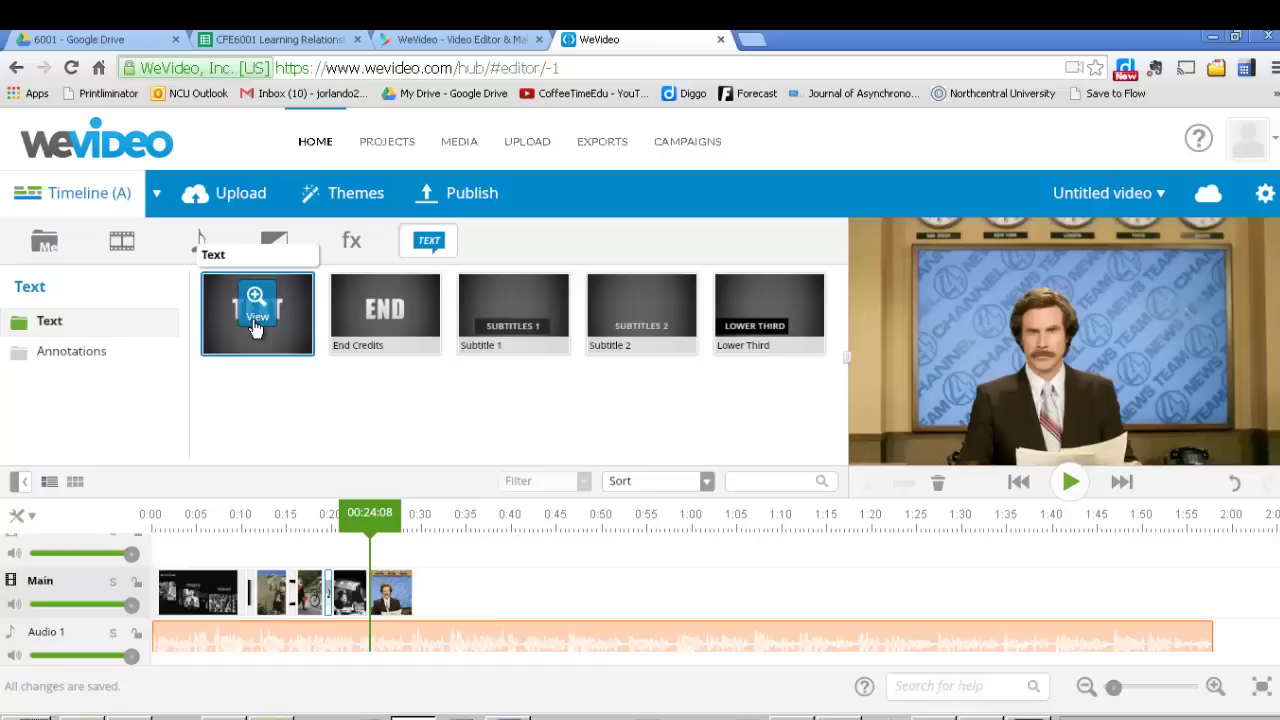
{"action": "left_click_drag", "start_coordinate": [252, 318], "coordinate": [389, 580]}
- Change the title text to 'Look at me' and move it toward the top of the frame
{"action": "double_click", "coordinate": [390, 582]}
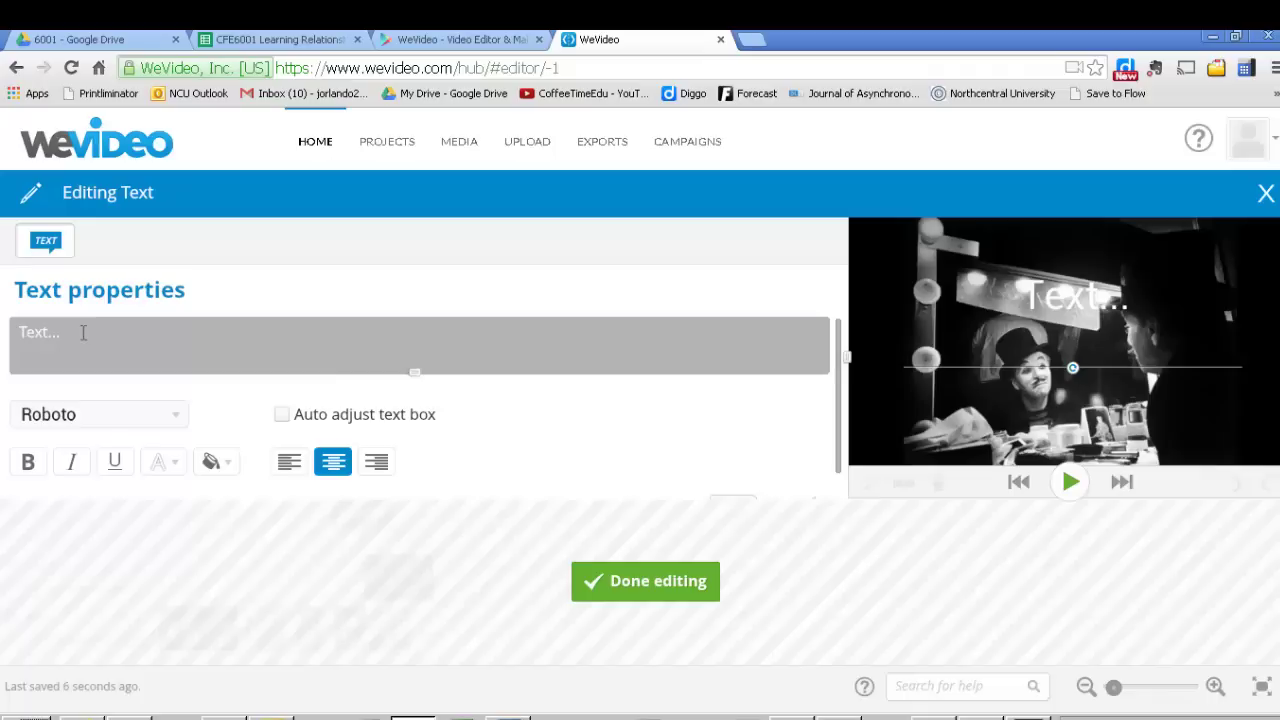
{"action": "key", "text": "BackSpace"}
{"action": "key", "text": "BackSpace"}
{"action": "key", "text": "BackSpace"}
{"action": "key", "text": "BackSpace"}
{"action": "key", "text": "BackSpace"}
{"action": "key", "text": "BackSpace"}
{"action": "key", "text": "BackSpace"}
{"action": "type", "text": "Lo"}
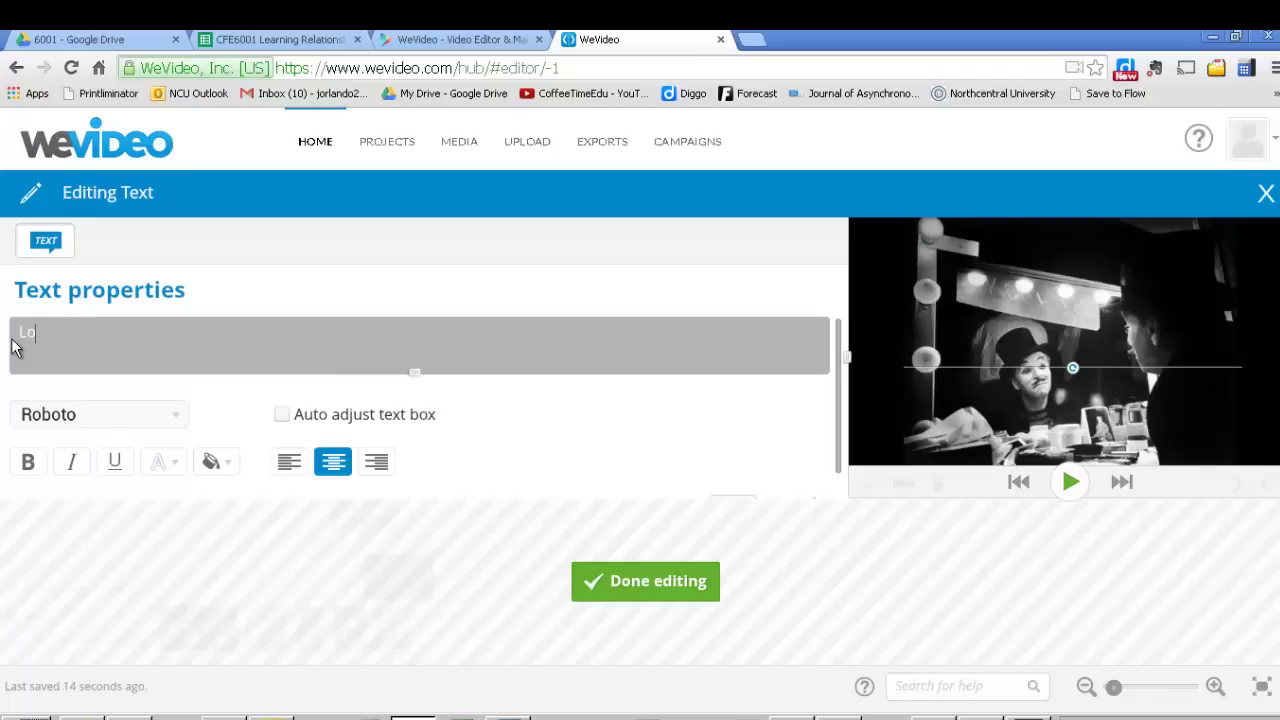
{"action": "type", "text": "ok at me"}
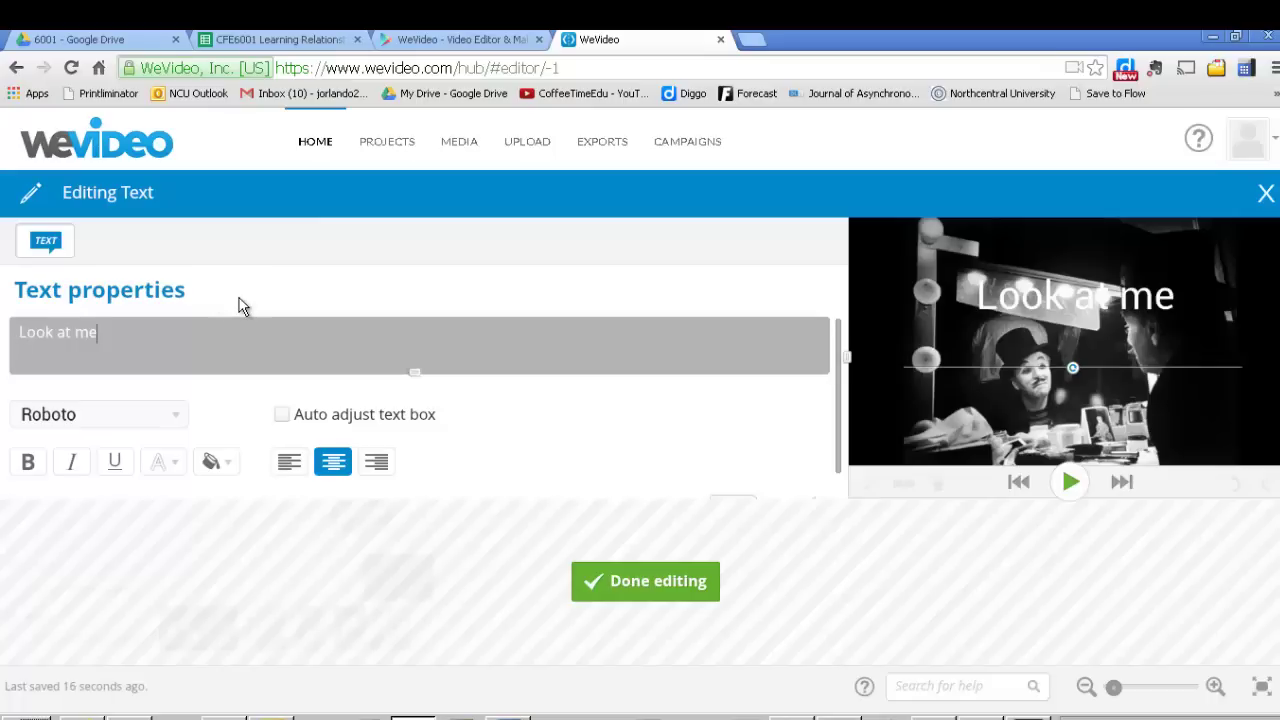
{"action": "mouse_move", "coordinate": [1025, 378]}
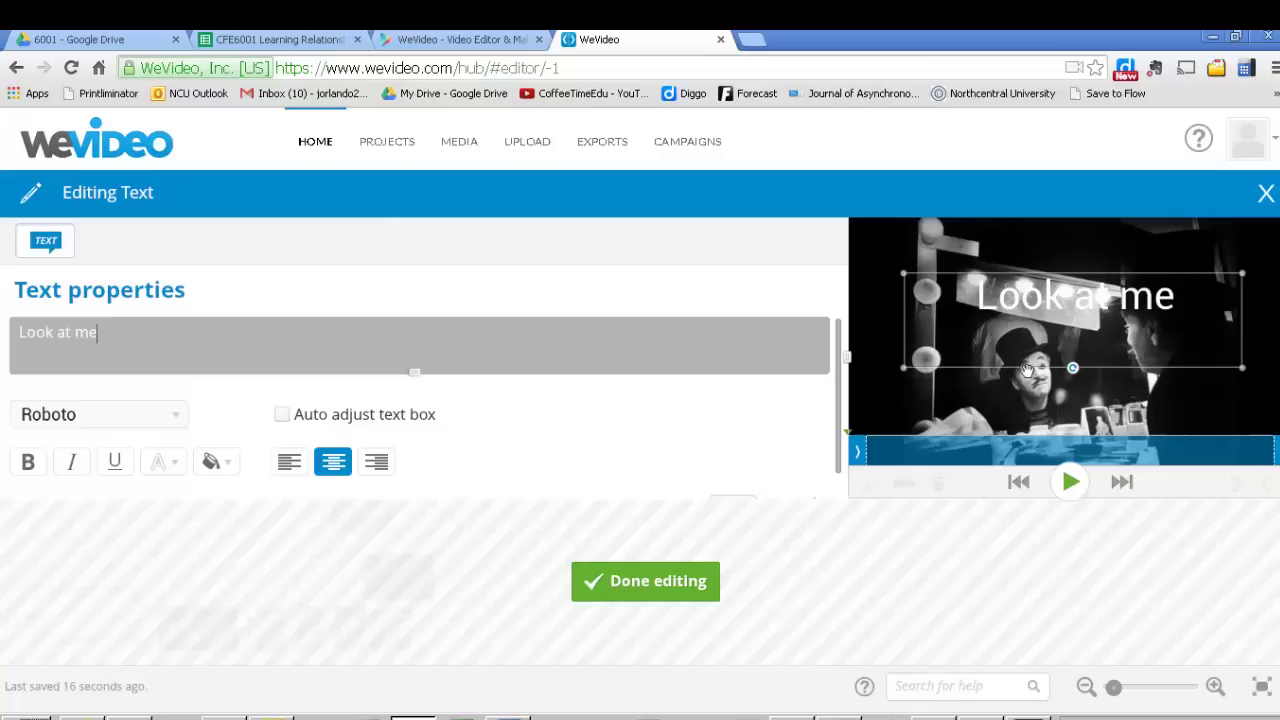
{"action": "left_click_drag", "start_coordinate": [1026, 378], "coordinate": [1020, 350]}
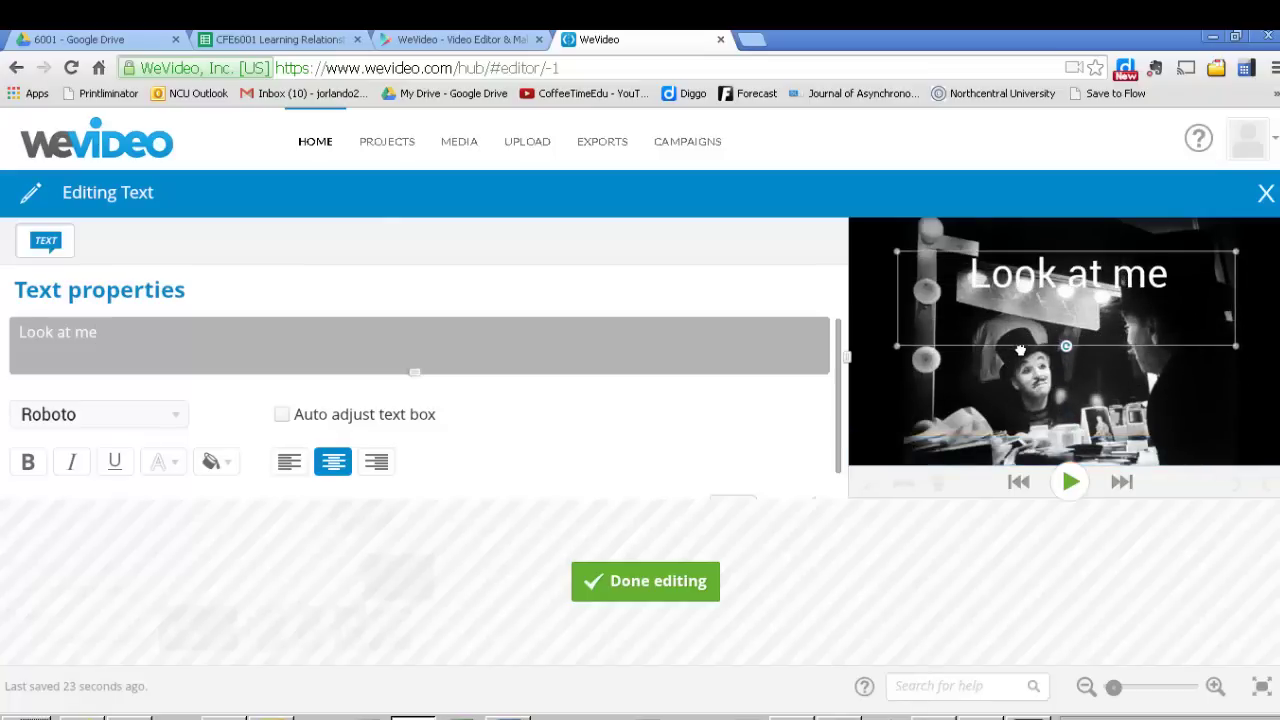
{"action": "left_click", "coordinate": [627, 593]}
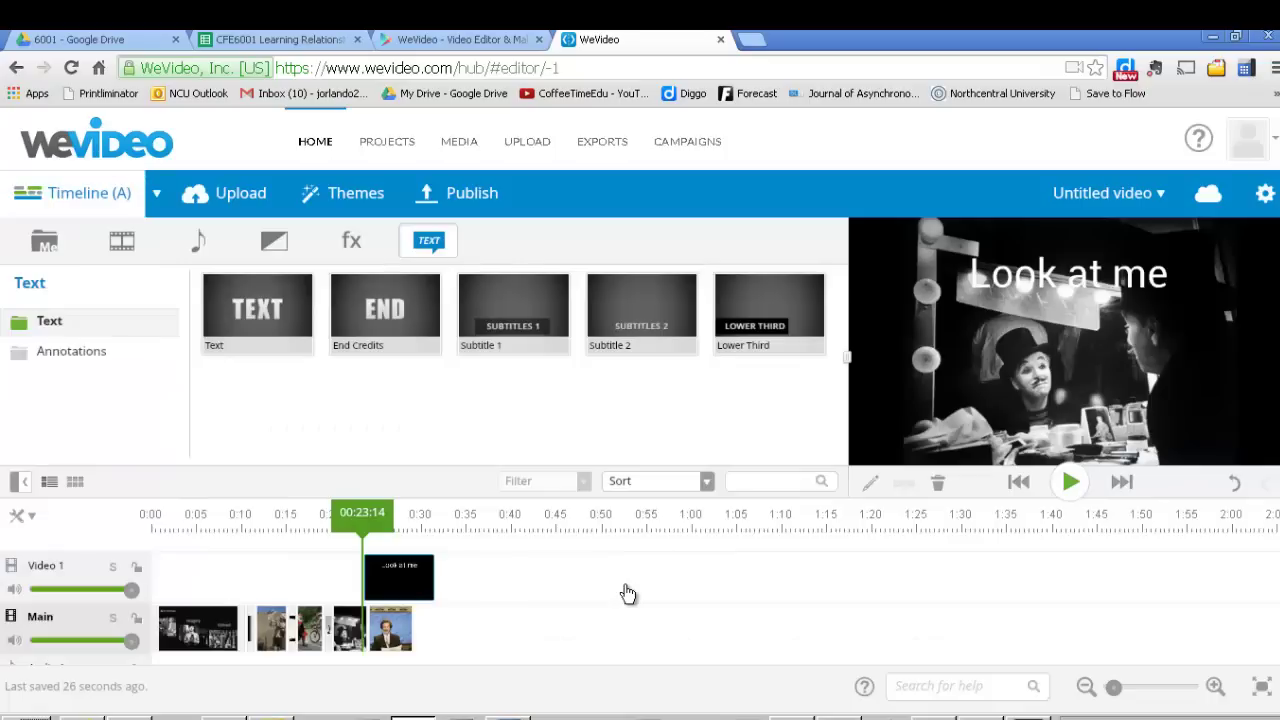
{"action": "left_click_drag", "start_coordinate": [357, 512], "coordinate": [355, 512]}
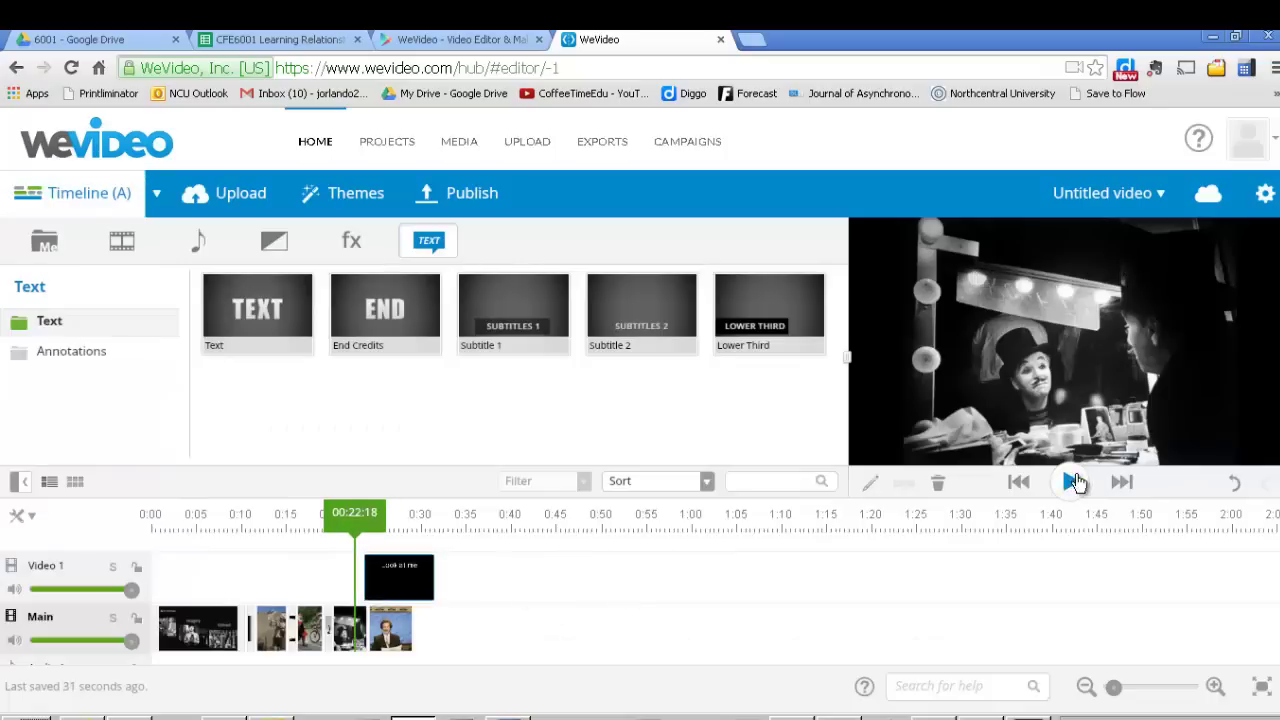
{"action": "left_click", "coordinate": [1068, 484]}
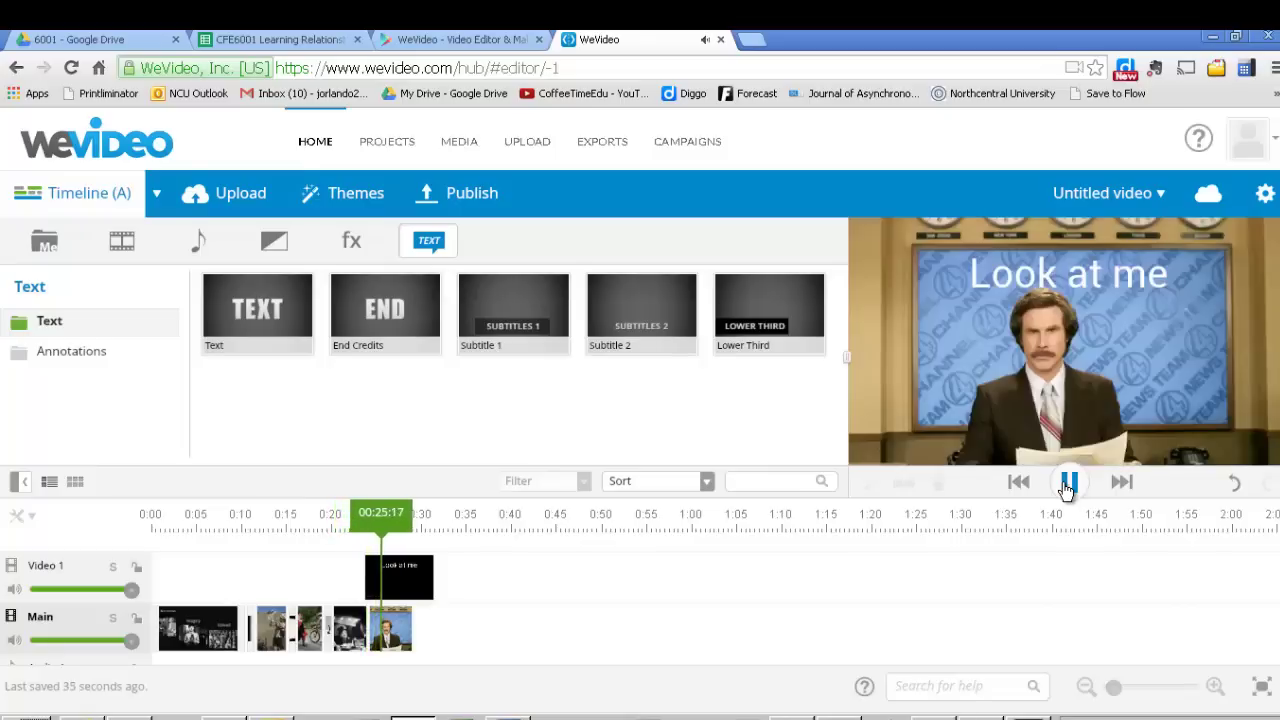
{"action": "left_click", "coordinate": [1068, 484]}
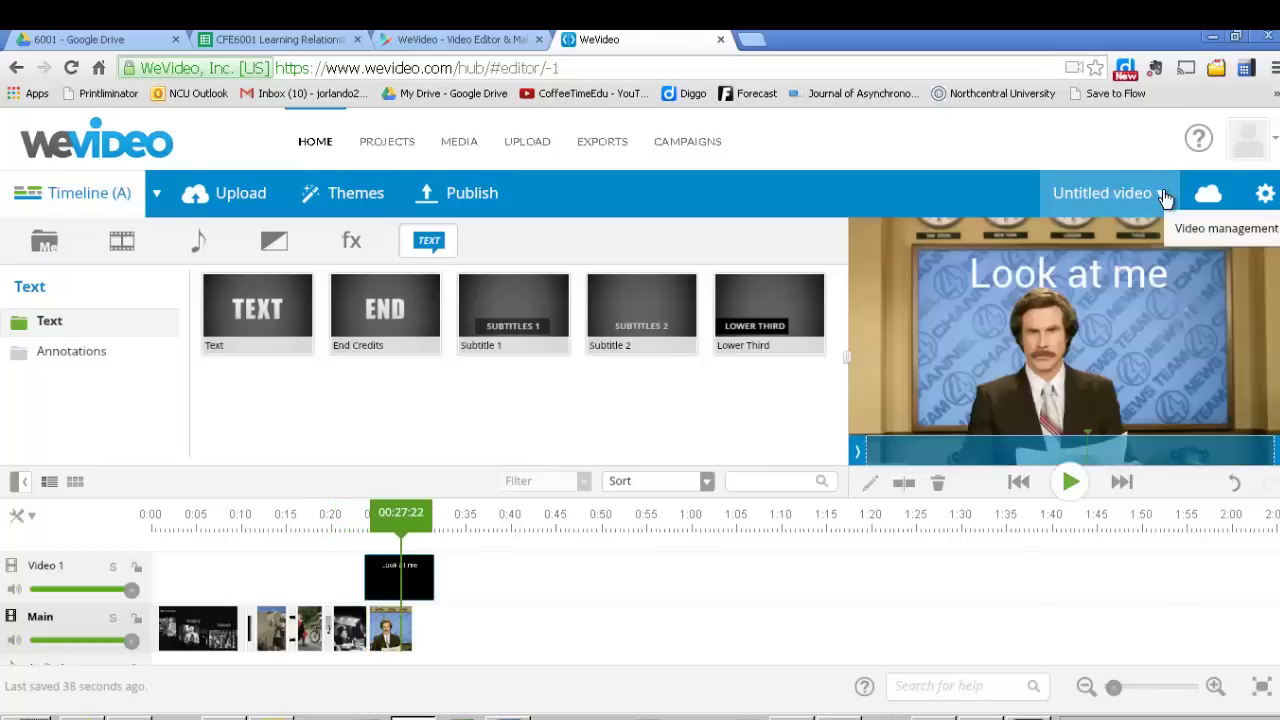
- Rename the project from Untitled video to 'John's Bio' and save it
{"action": "left_click", "coordinate": [1164, 195]}
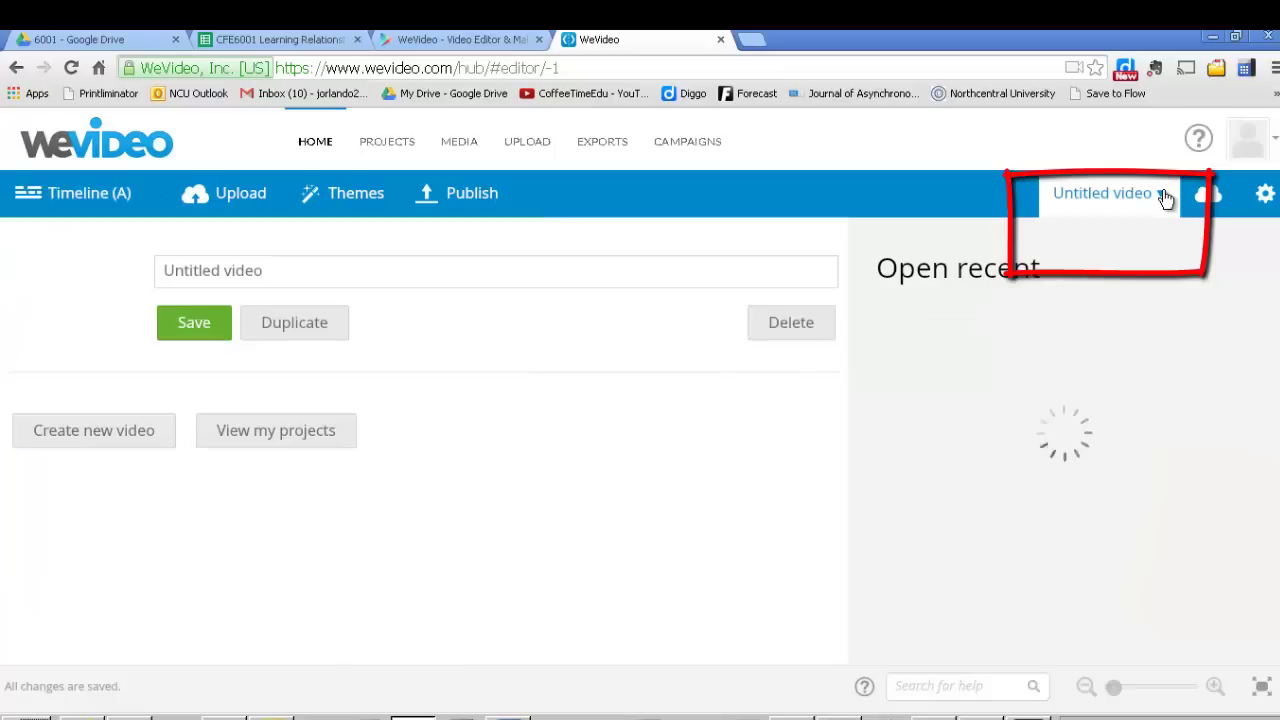
{"action": "triple_click", "coordinate": [278, 271]}
{"action": "key", "text": "BackSpace"}
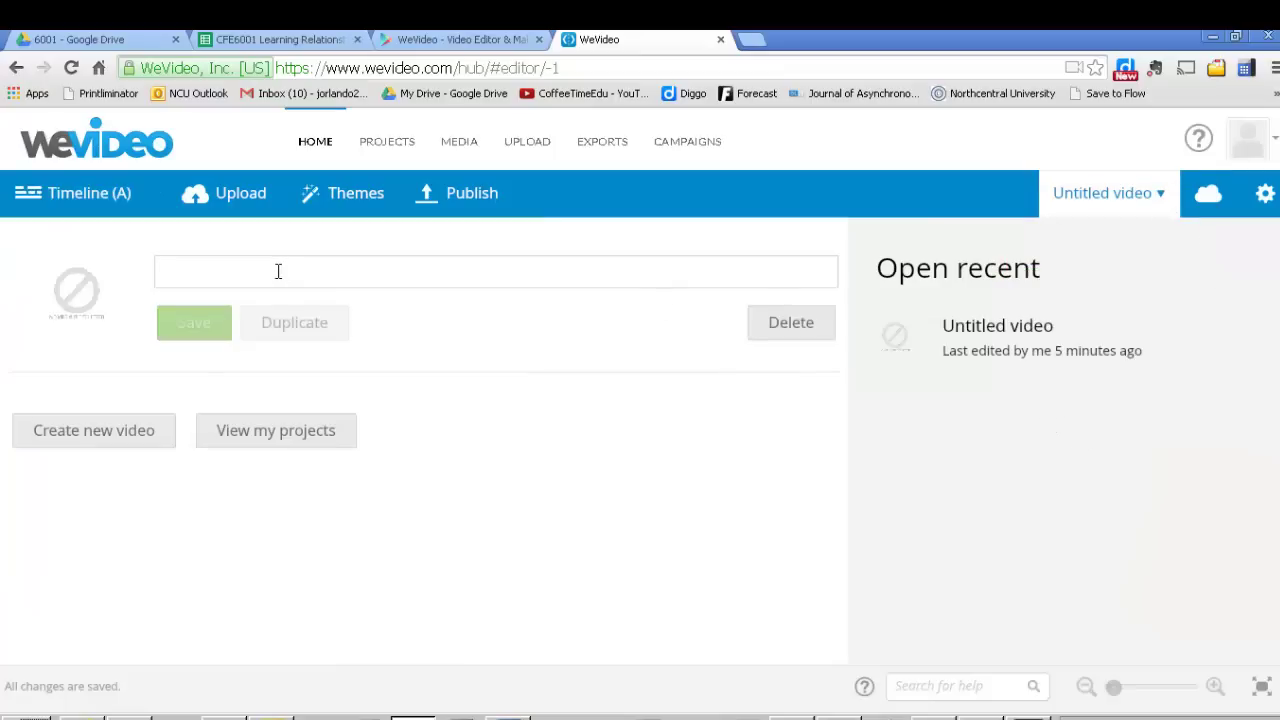
{"action": "type", "text": "John's "}
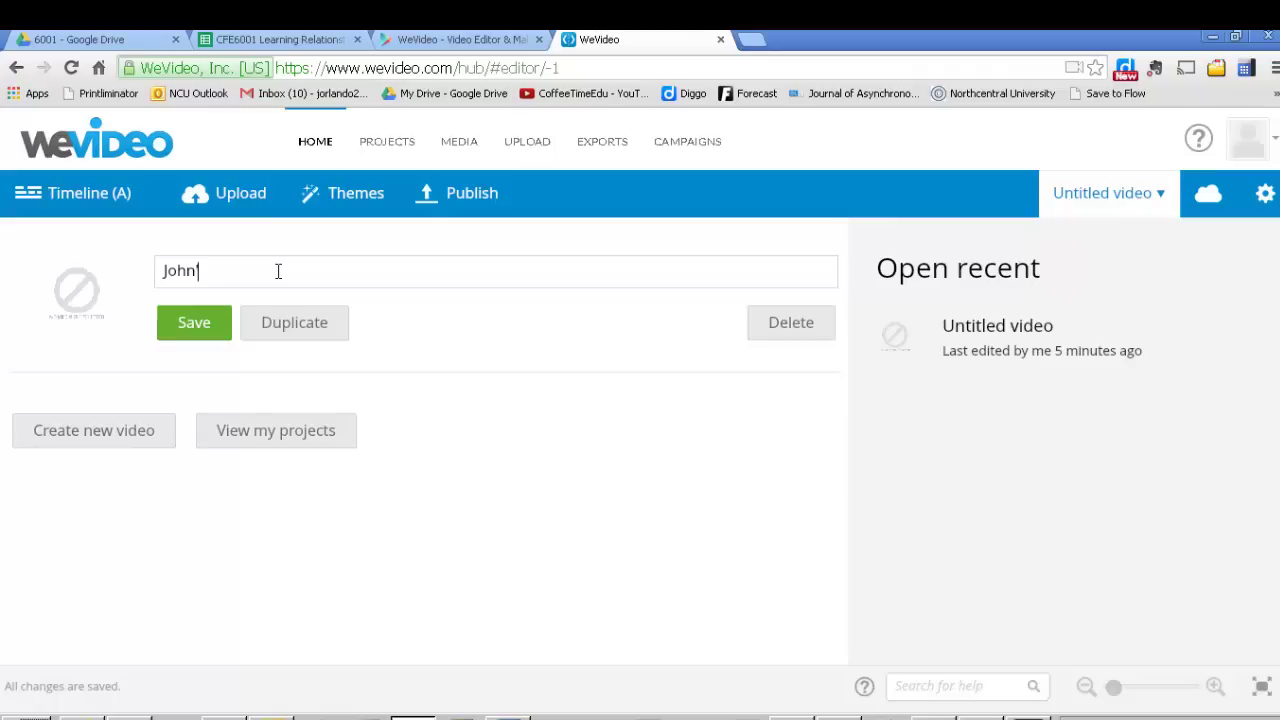
{"action": "type", "text": "Bio"}
{"action": "left_click", "coordinate": [205, 330]}
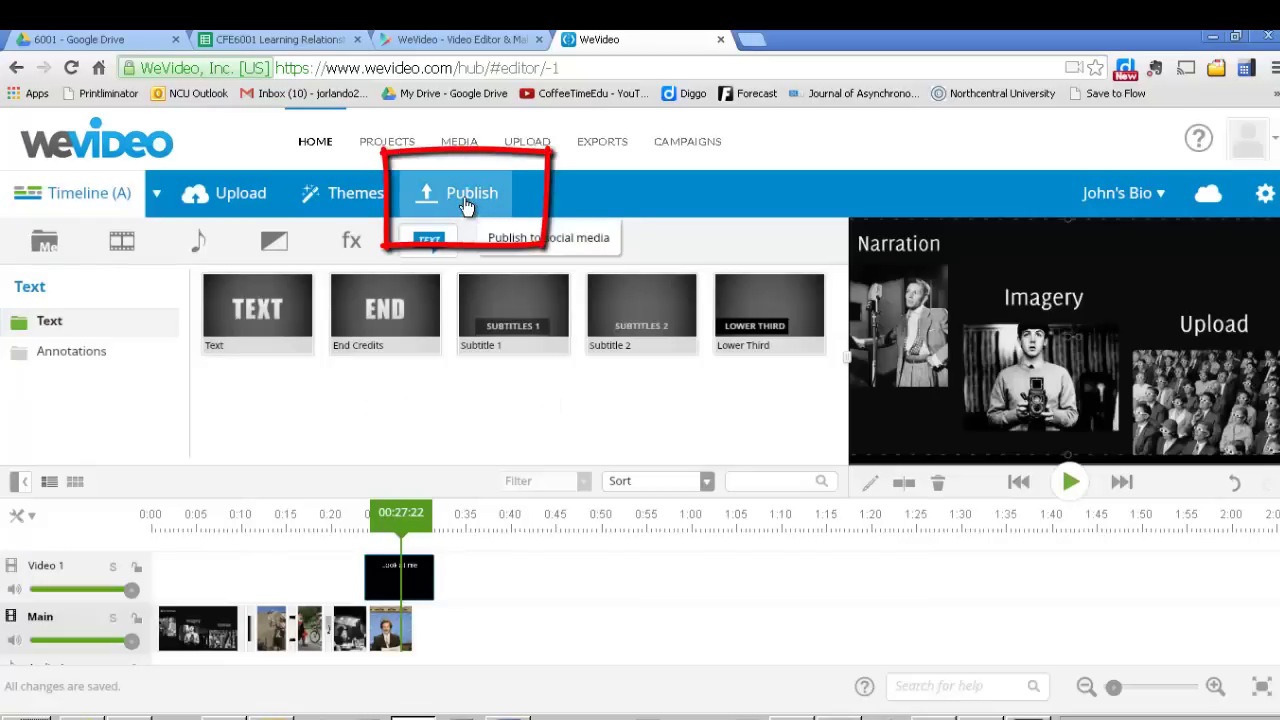
- Bring up the publishing settings for John's Bio, showing WeVideo destination at free 480p
{"action": "left_click", "coordinate": [465, 203]}
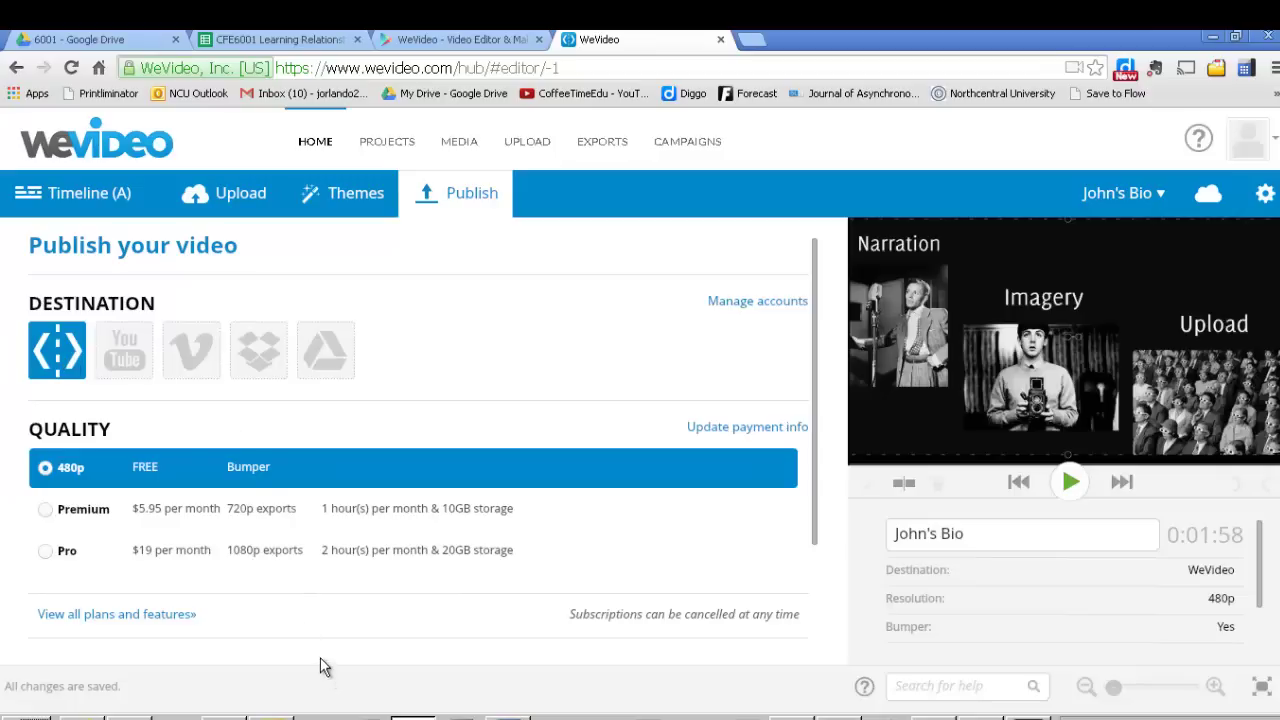
{"action": "scroll", "coordinate": [318, 645], "scroll_direction": "down", "scroll_amount": 1}
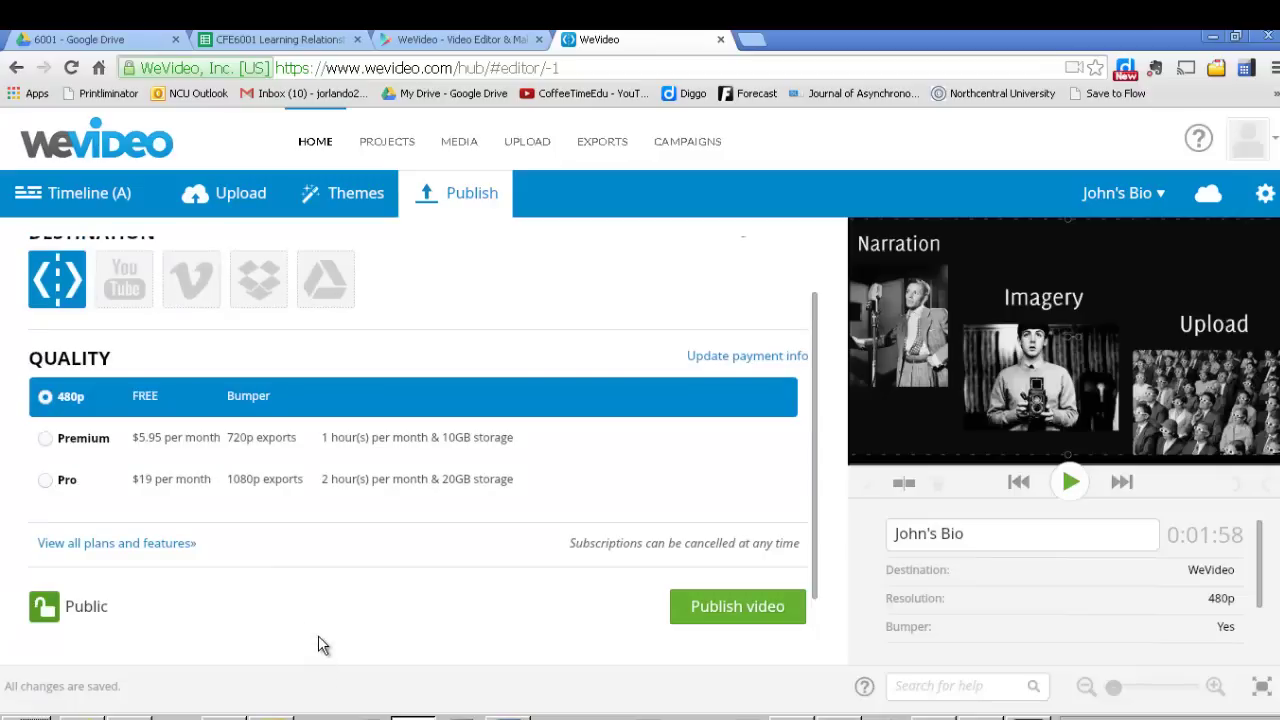
- Submit John's Bio for 480p publishing and dismiss the feedback prompt
{"action": "left_click", "coordinate": [737, 606]}
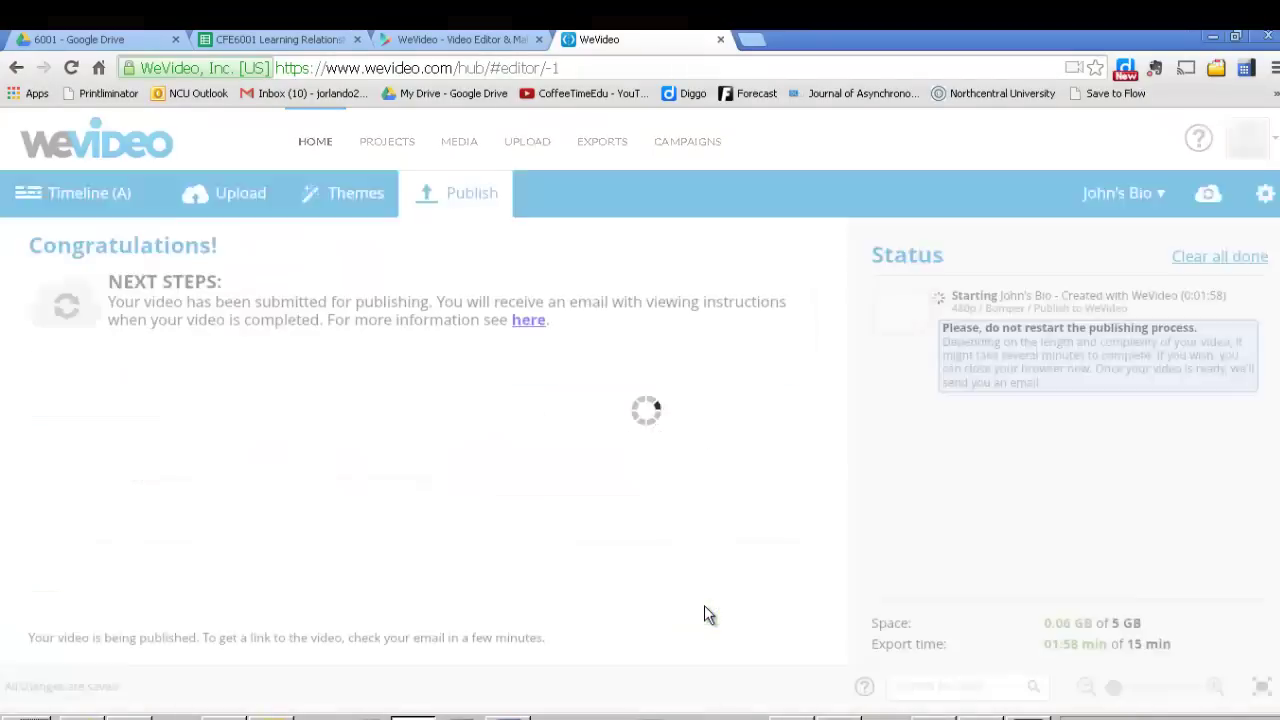
{"action": "left_click", "coordinate": [785, 472]}
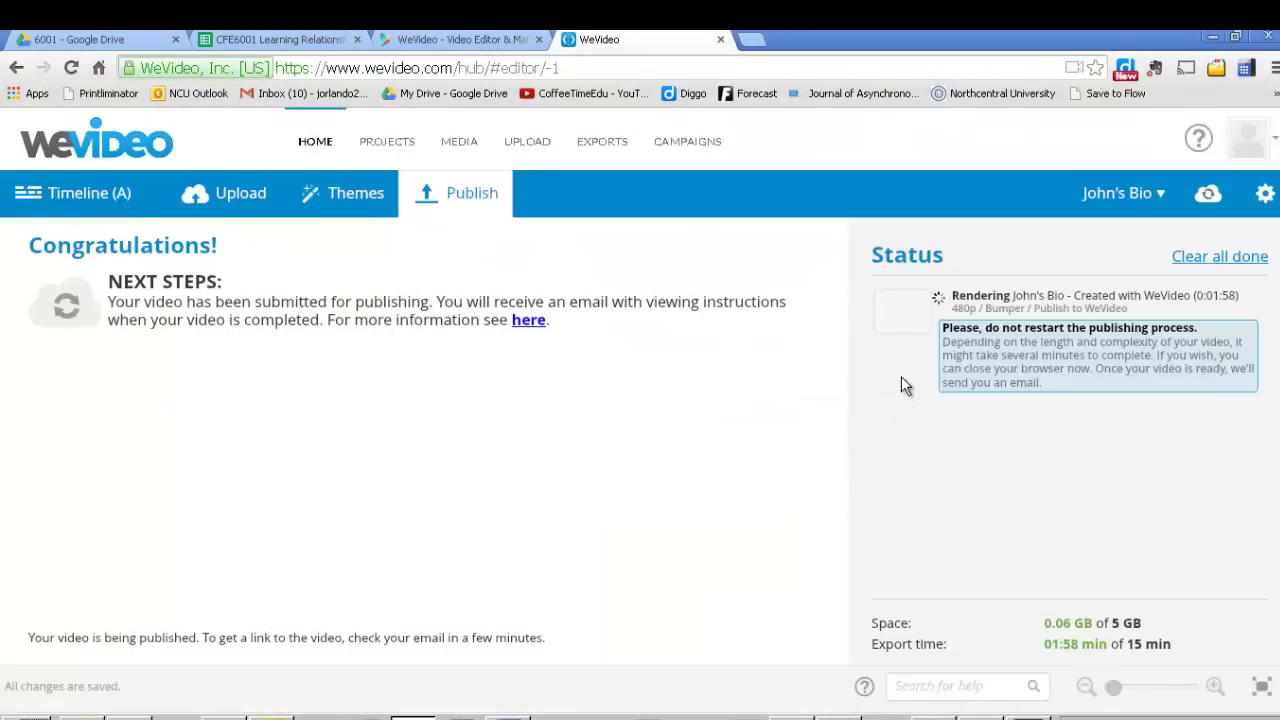